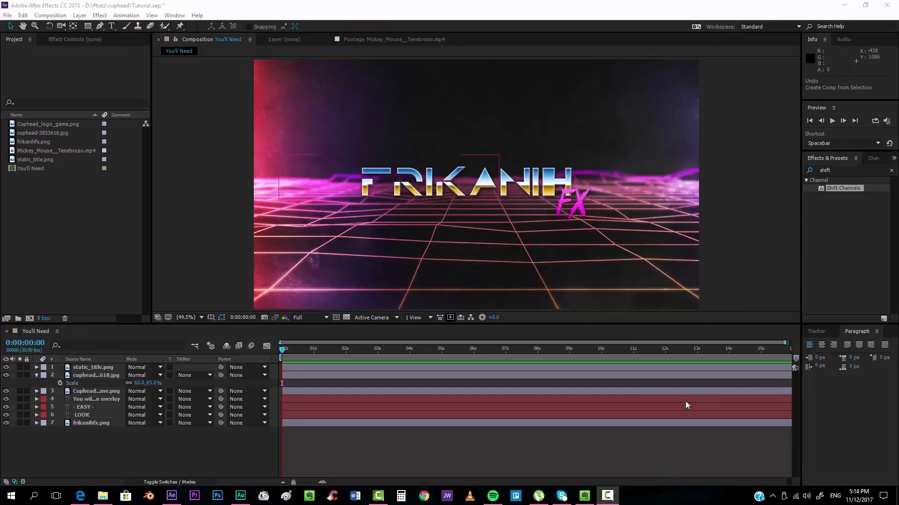
Step: Hide the static_title.png (FRIKANIH) layer to reveal the Cuphead Look requirements card
click(6, 368)
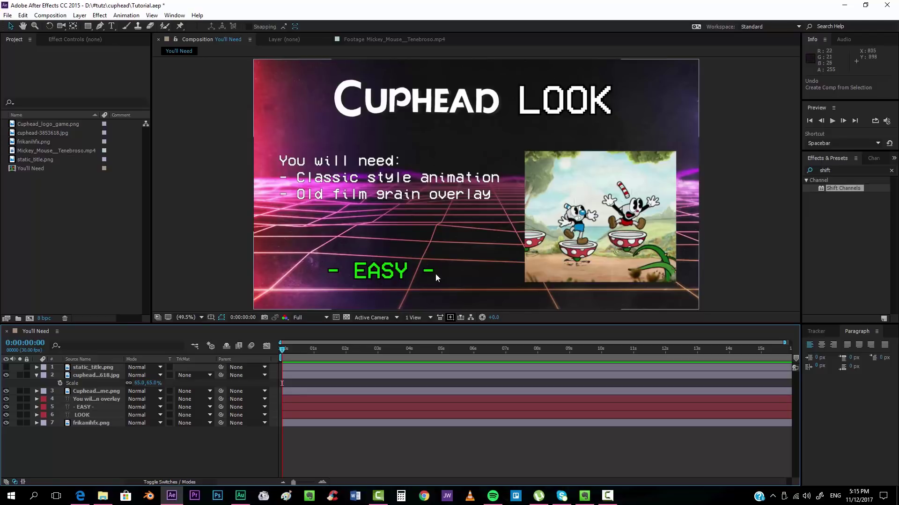
Step: Preview the Mickey Mouse clip, then build the Mickey_Mouse__Tenebroso composition from it and scrub to about 25 seconds
double_click(22, 150)
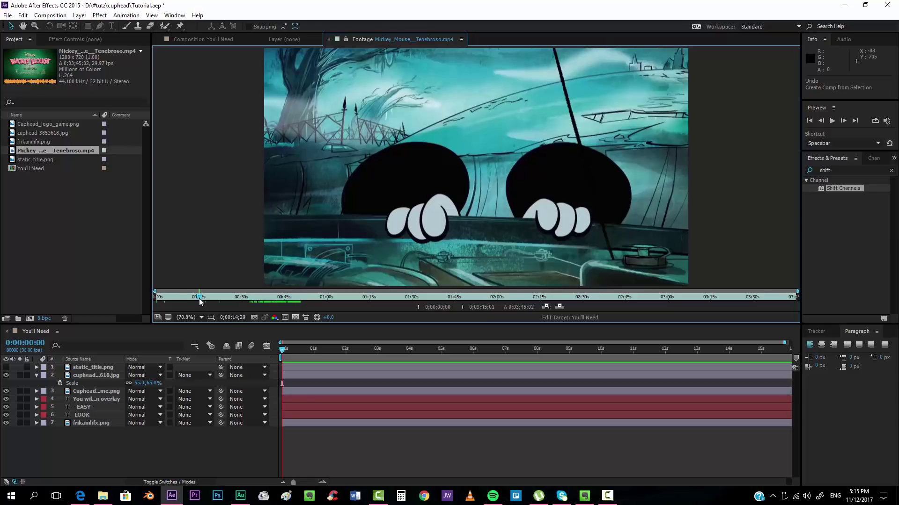
drag(200, 299, 220, 293)
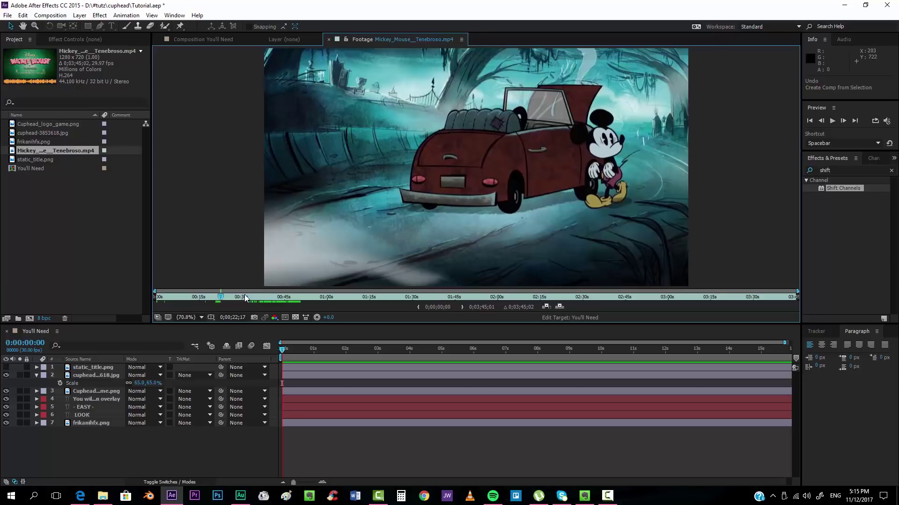
drag(244, 294, 266, 298)
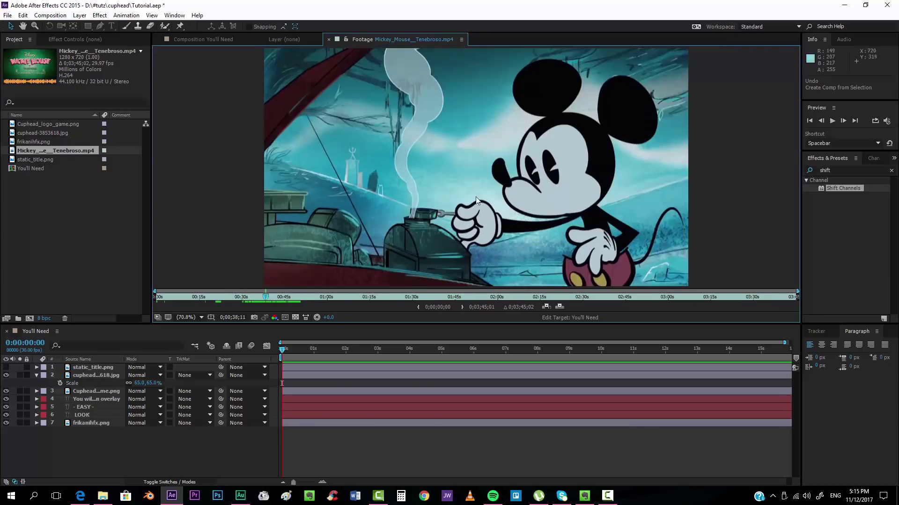
drag(32, 150, 30, 318)
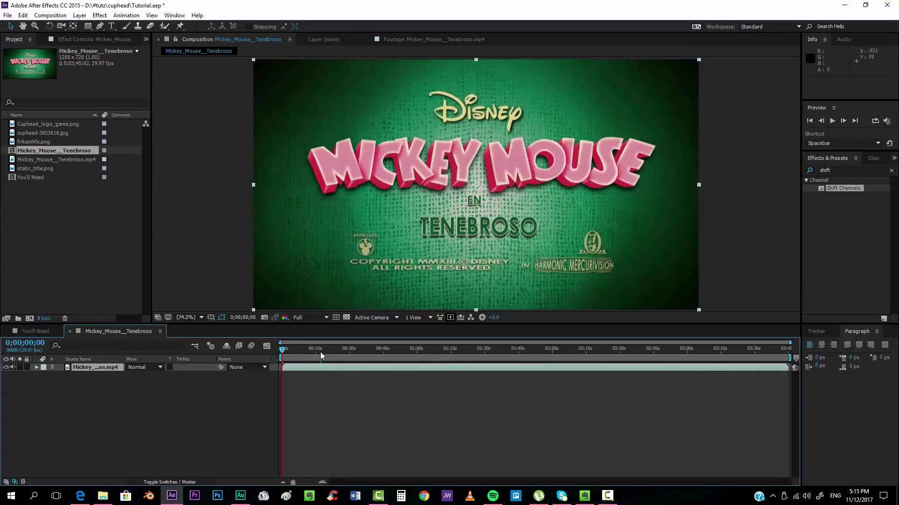
drag(321, 351, 358, 353)
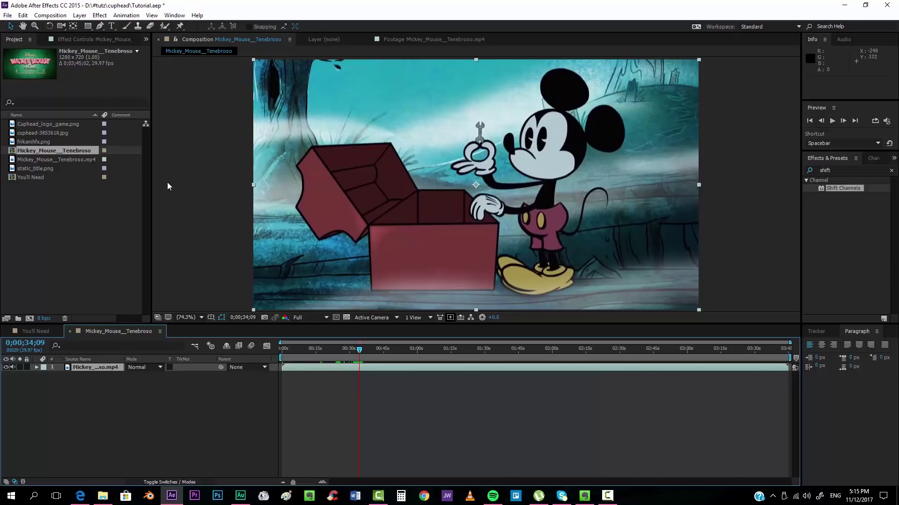
Step: Pre-compose the Mickey layer with all attributes moved into a comp named 'footage'
right_click(103, 367)
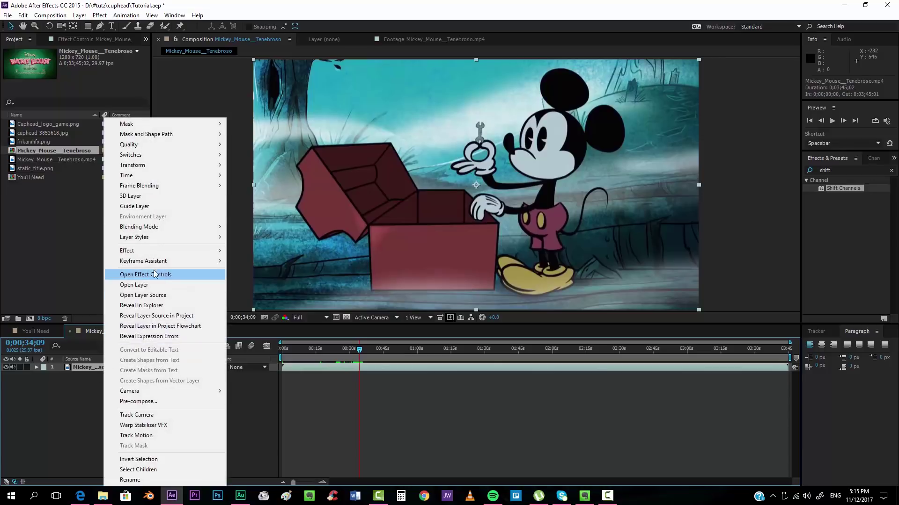
click(140, 401)
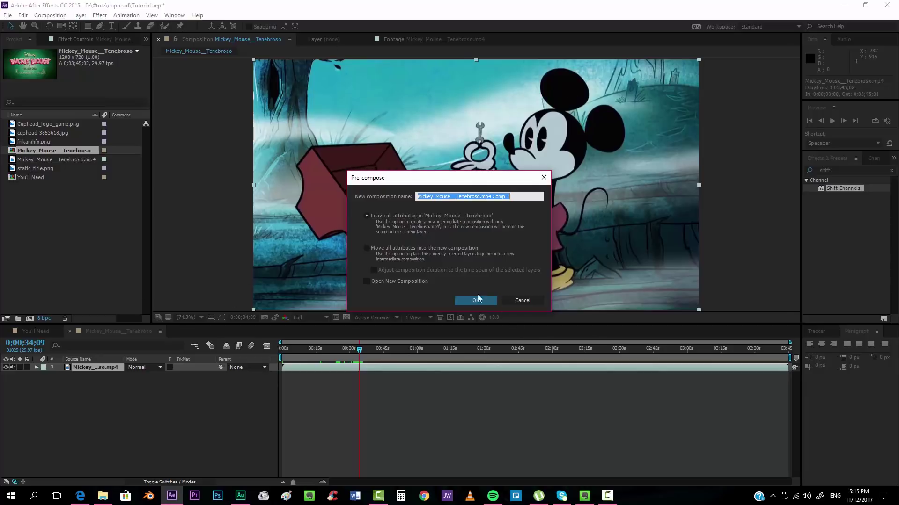
click(366, 249)
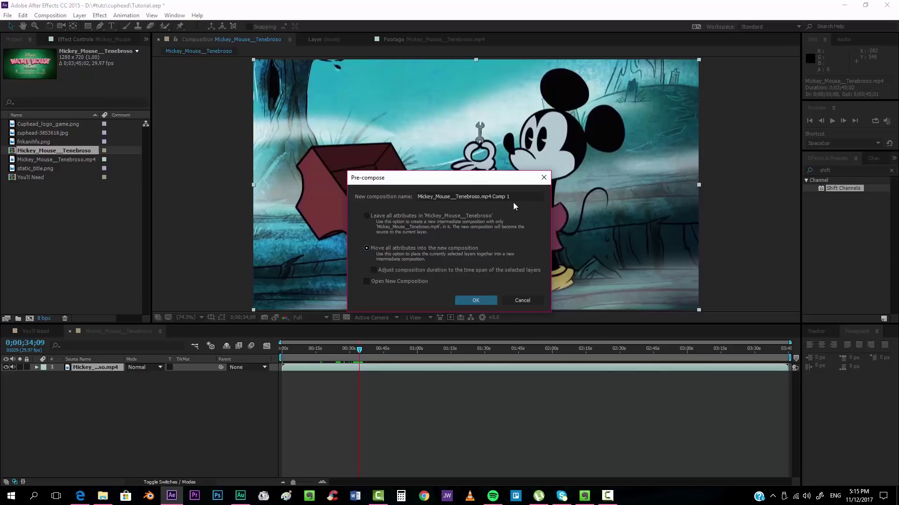
drag(522, 196, 346, 190)
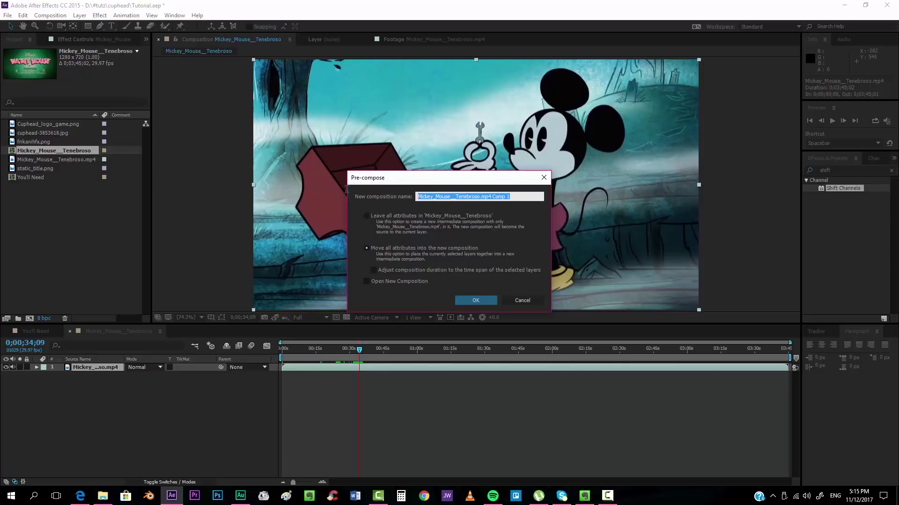
text(footage)
key(Return)
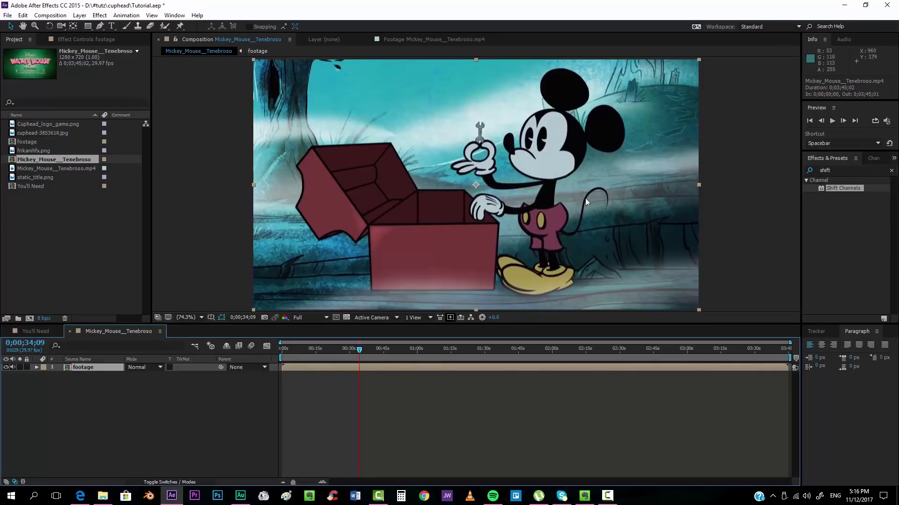
Step: Inspect the footage pre-comp, then return to Mickey_Mouse__Tenebroso with the footage layer selected
double_click(31, 142)
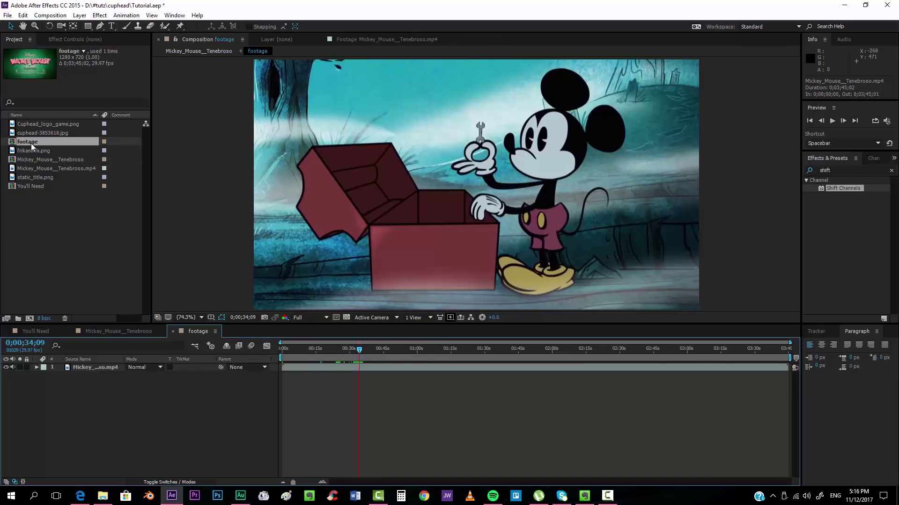
click(303, 366)
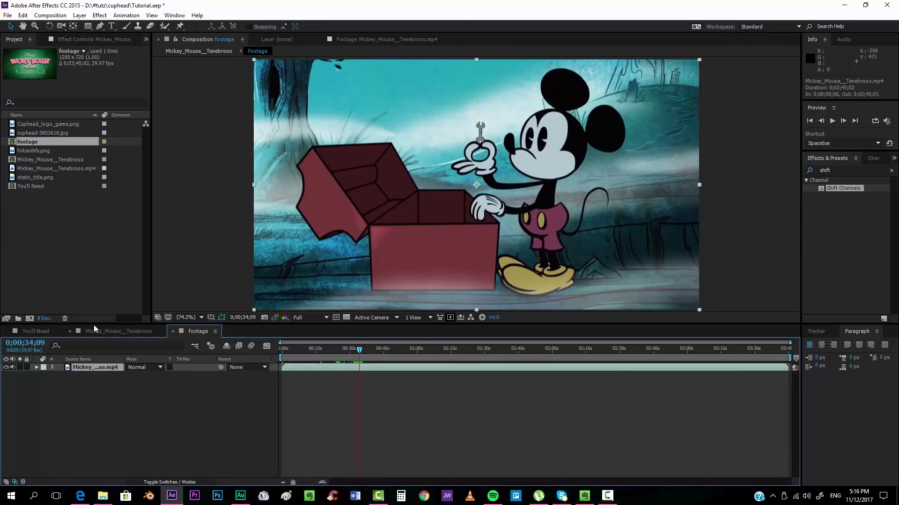
click(109, 332)
click(115, 366)
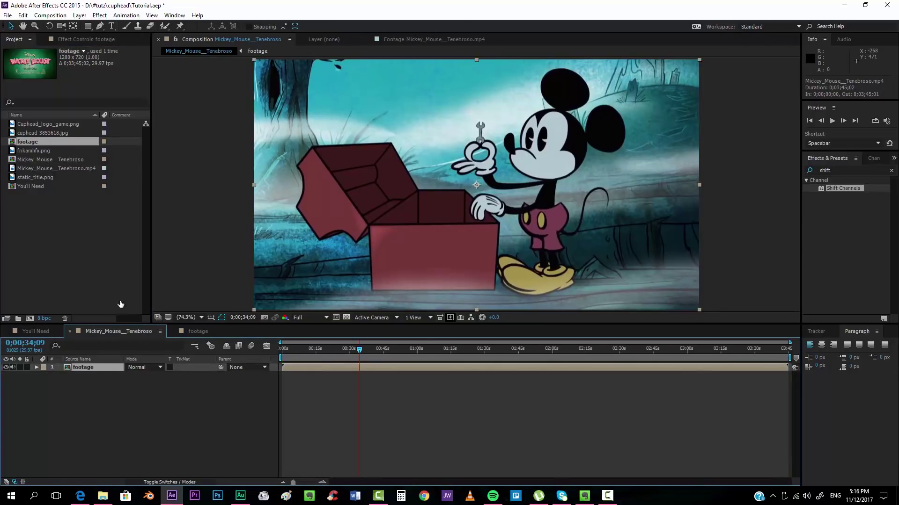
Step: Add Adjustment Layer 1 above the footage layer
click(80, 15)
mouse_move(99, 27)
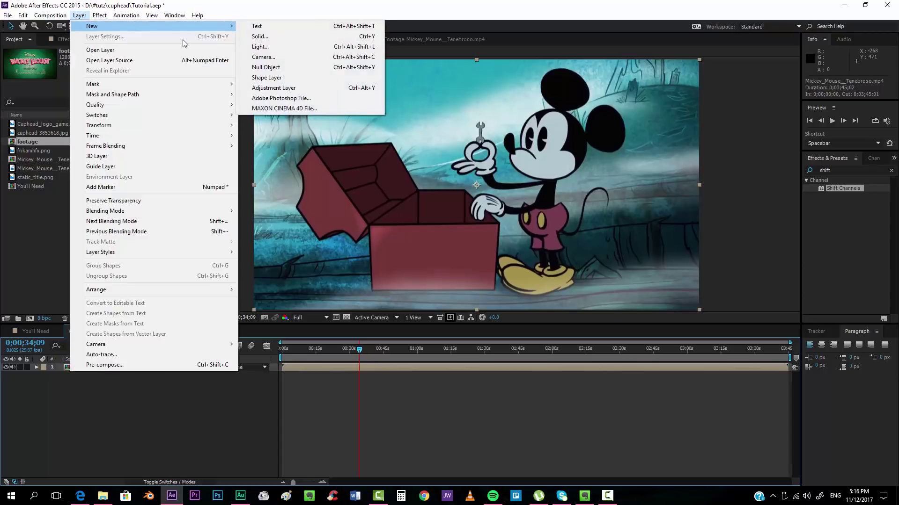
click(281, 86)
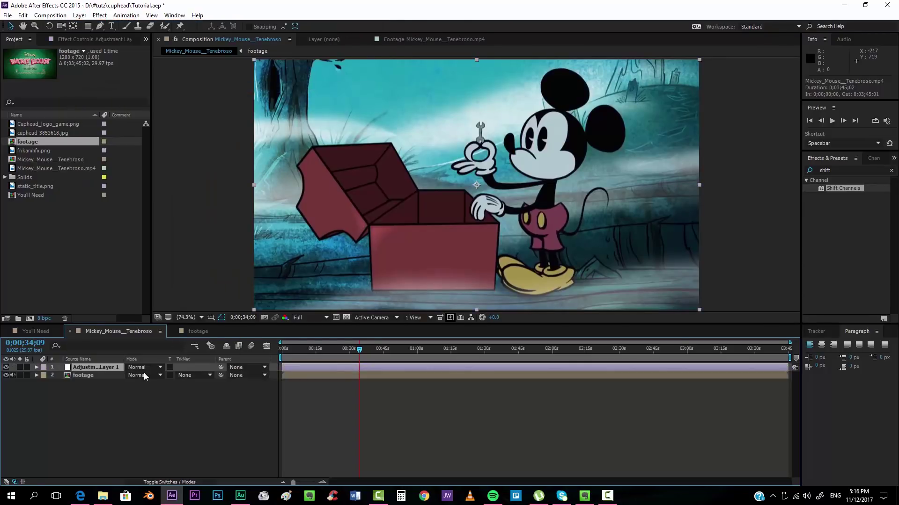
click(88, 375)
click(89, 370)
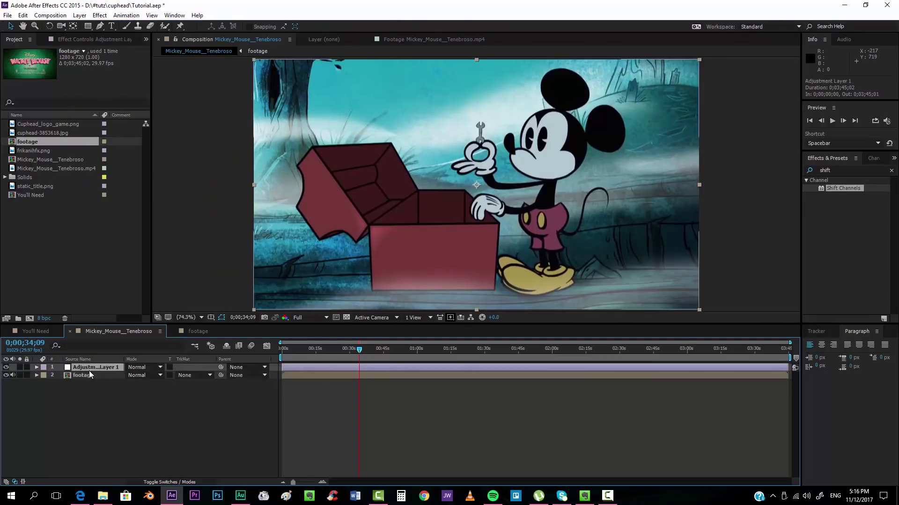
Step: Apply Fast Blur to Adjustment Layer 1 with Blurriness 2.0 and Repeat Edge Pixels on
click(816, 171)
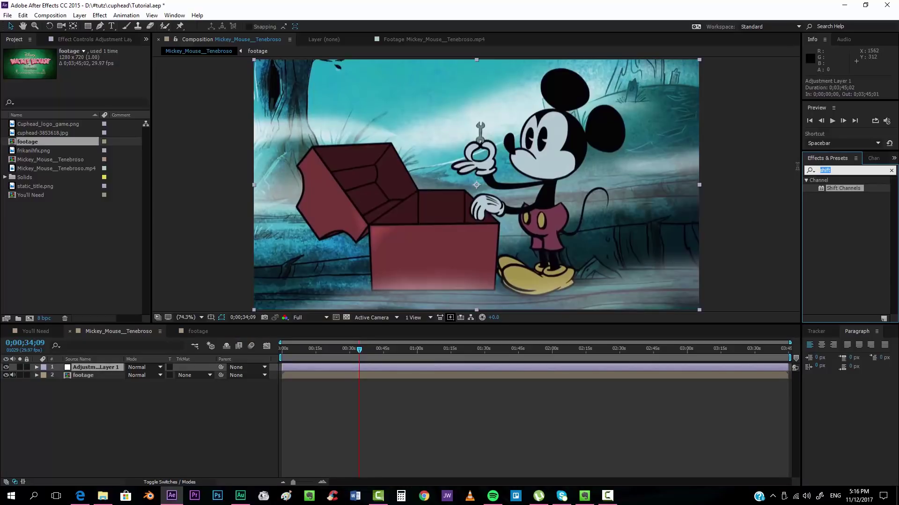
text(fast)
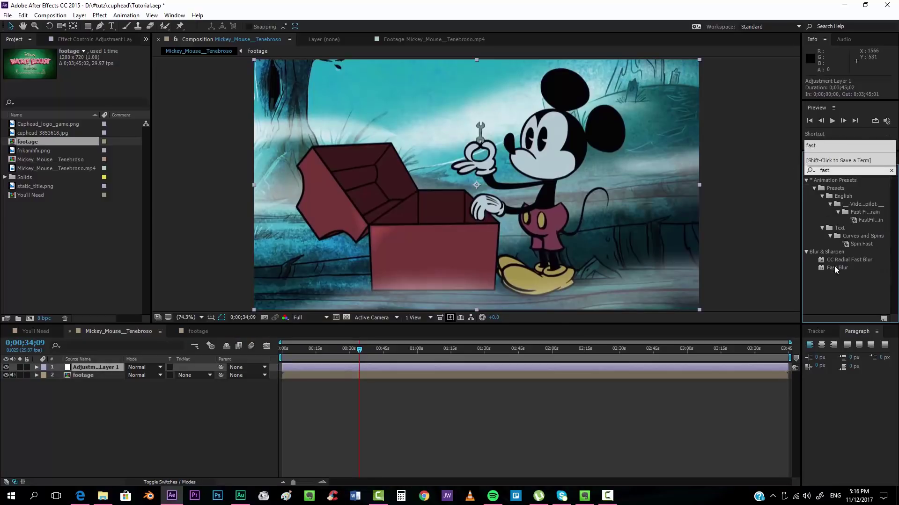
drag(836, 269, 535, 369)
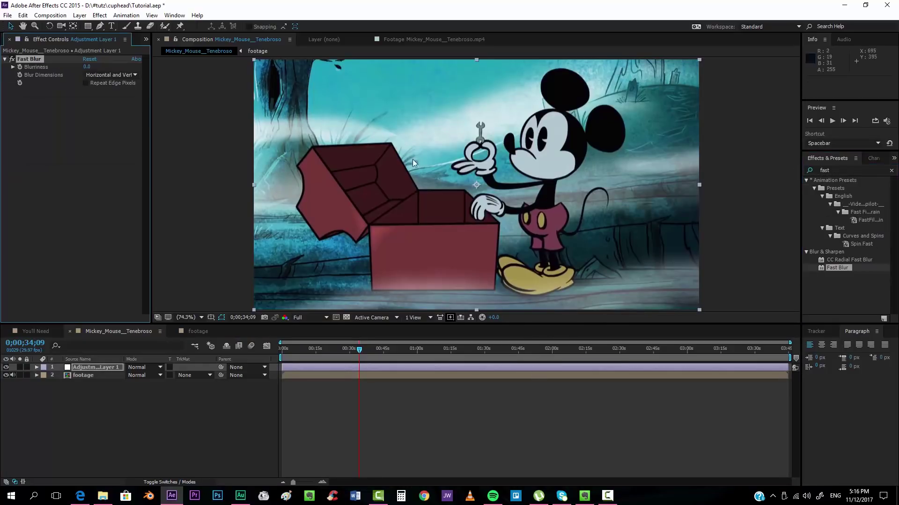
click(88, 67)
text(23)
key(Return)
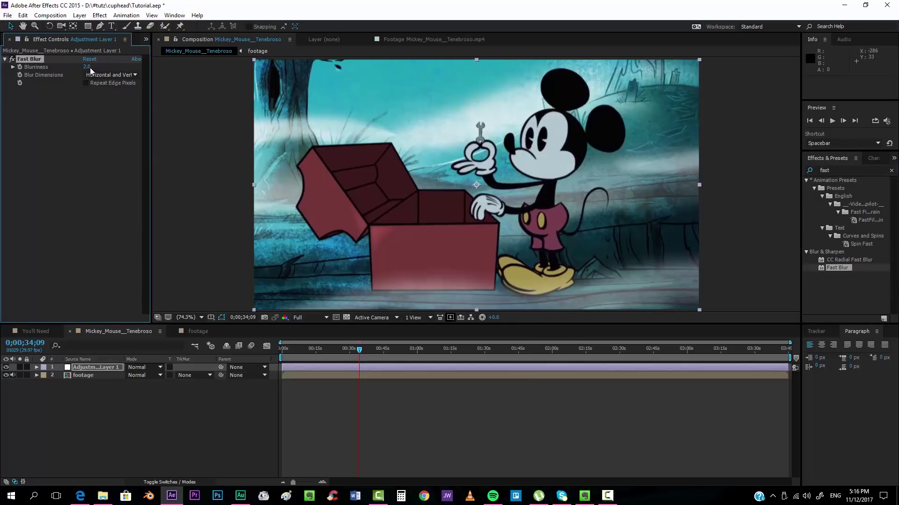
click(86, 82)
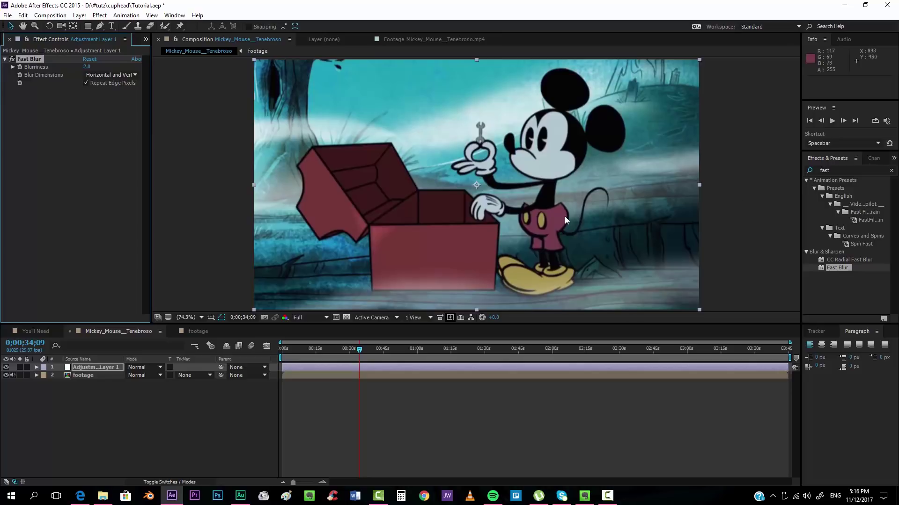
Step: Apply Levels to Adjustment Layer 1 and lower Input Black to -15.3
click(834, 169)
text(level)
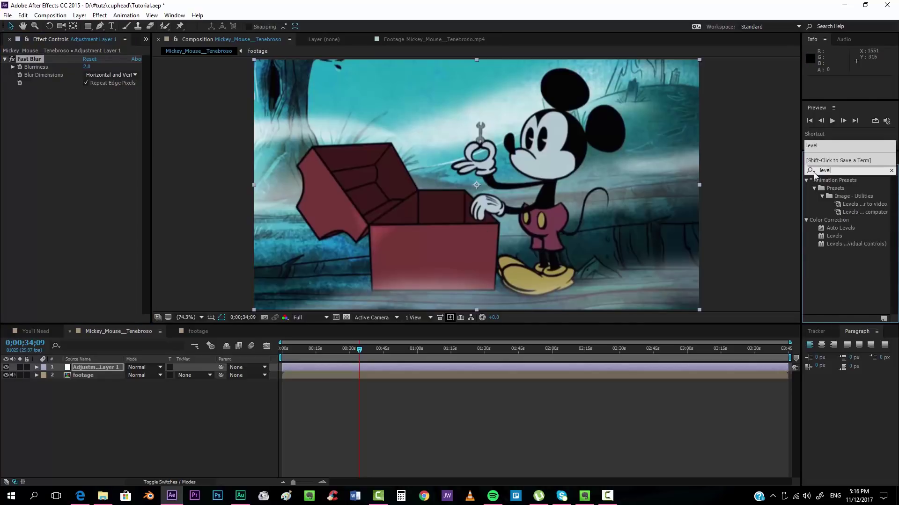
drag(834, 236, 600, 370)
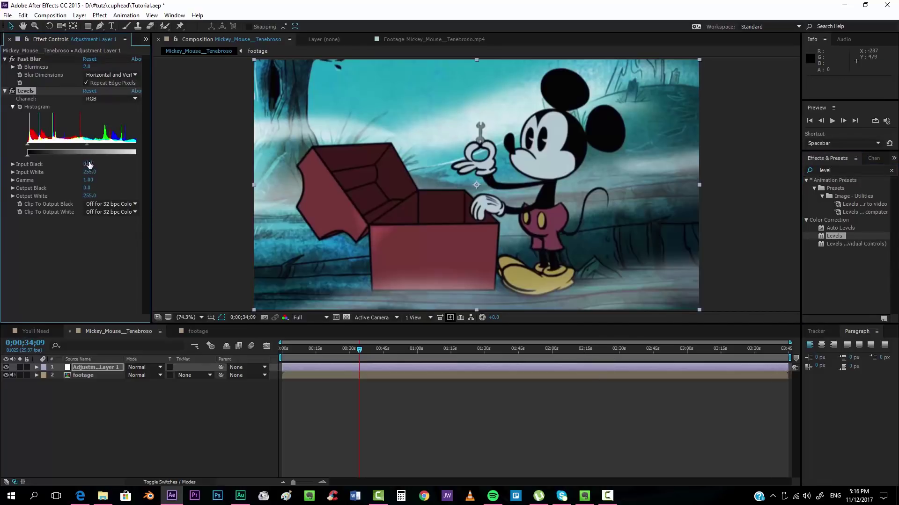
drag(87, 164, 86, 162)
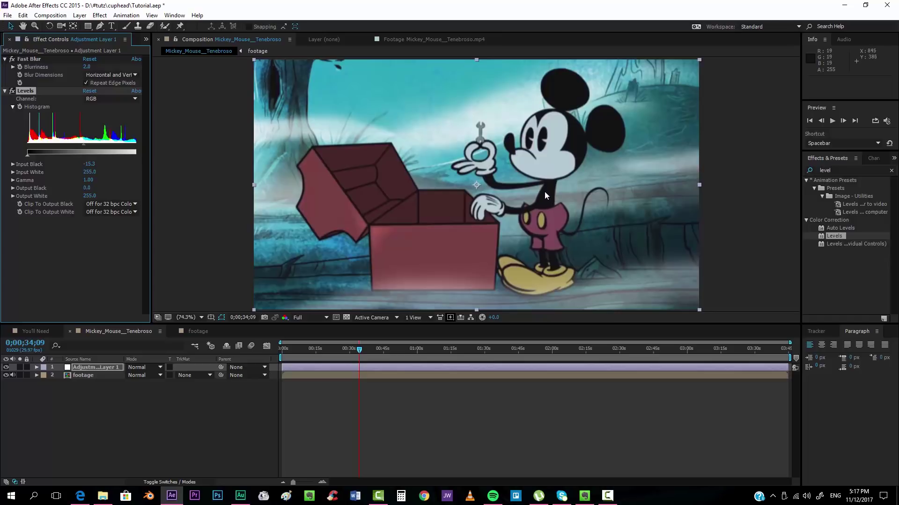
Step: Pre-compose Adjustment Layer 1 and footage together into a comp named 'desaturaion'
shift+click(316, 375)
right_click(315, 375)
click(347, 288)
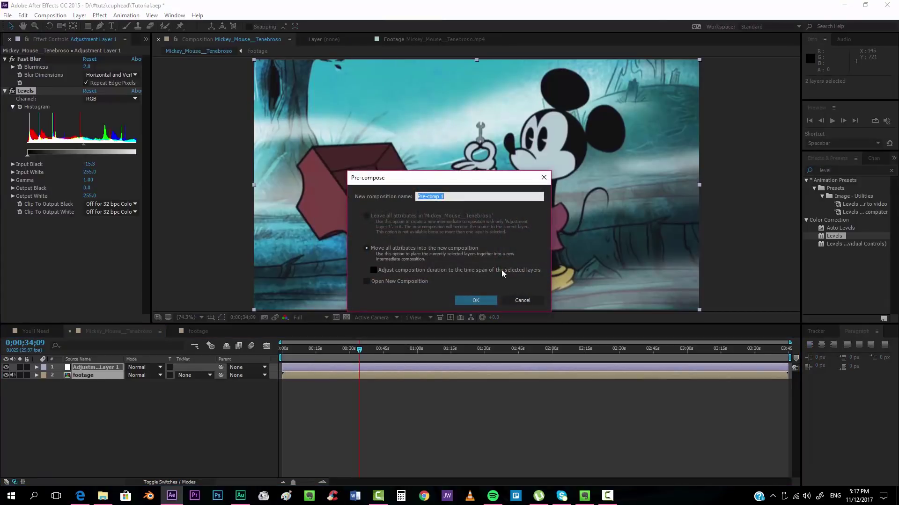
text(desaturaion)
key(Return)
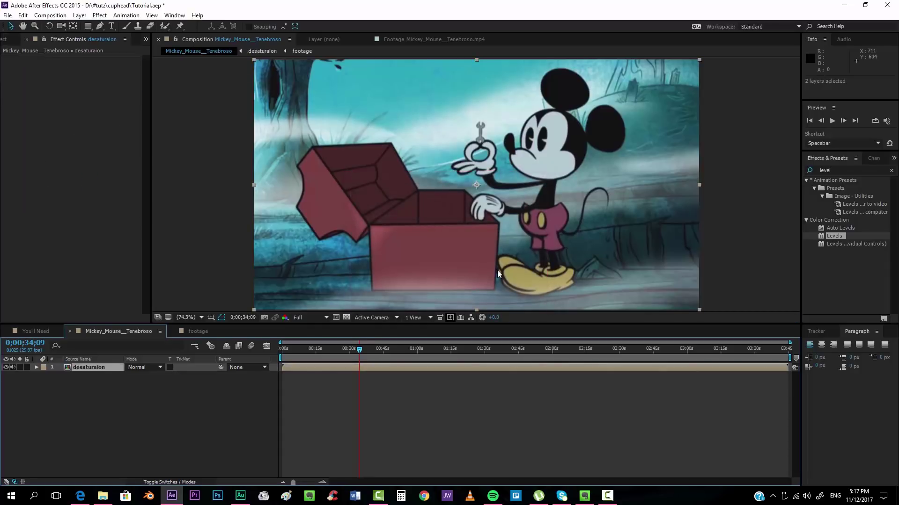
Step: Apply the Shift Channels effect to the desaturaion layer
click(837, 169)
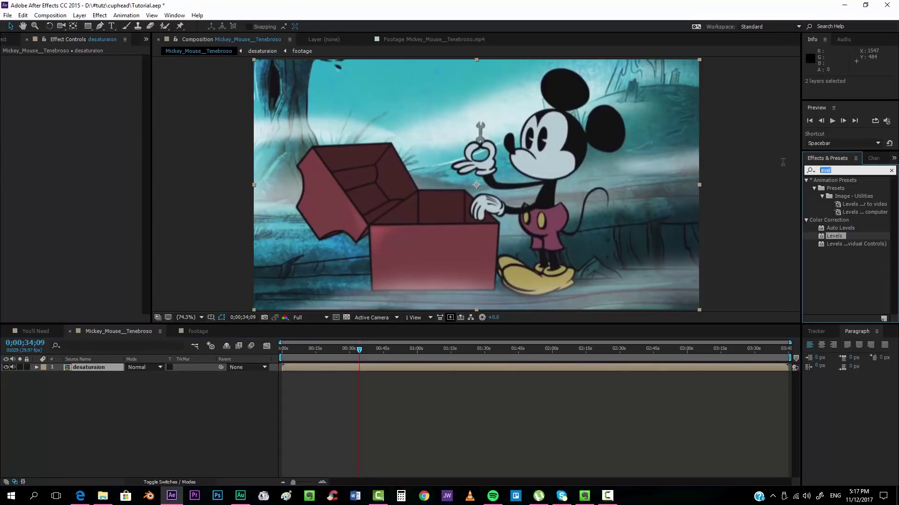
text(shif)
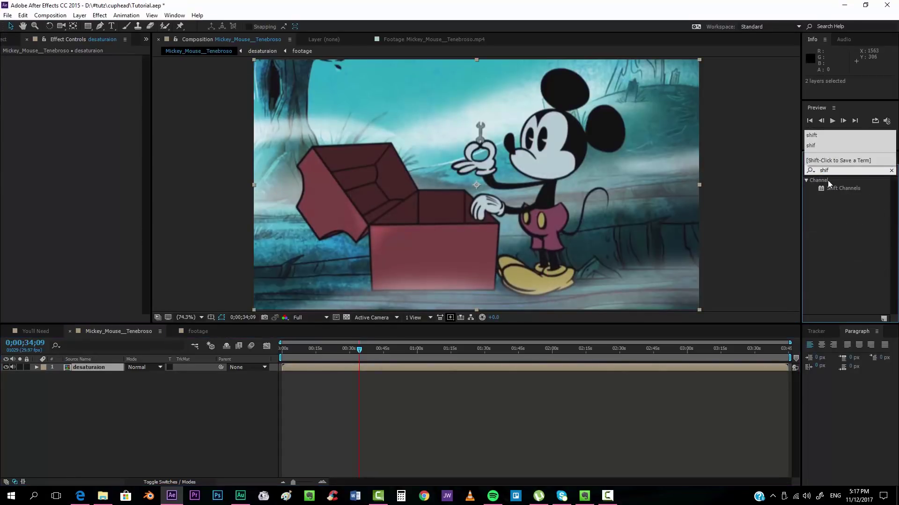
drag(837, 187, 496, 369)
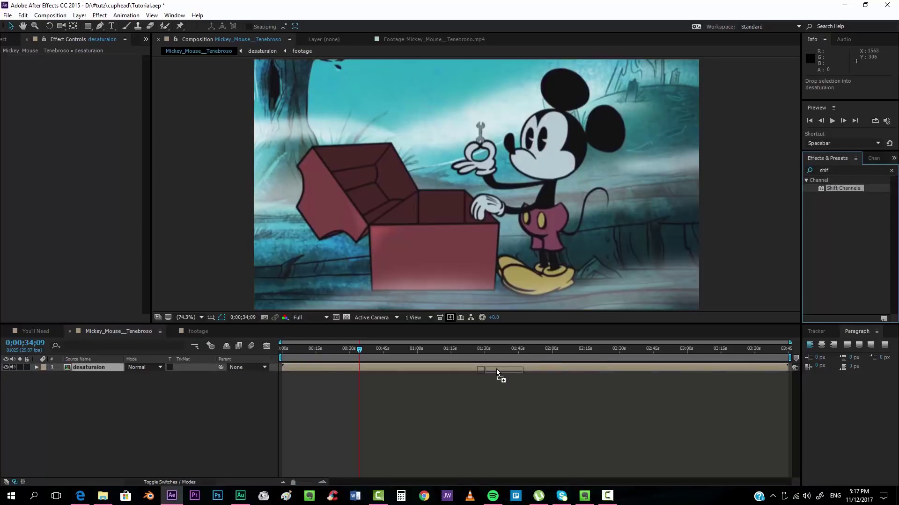
Step: Duplicate the desaturaion layer into three stacked copies with Ctrl+D
click(361, 369)
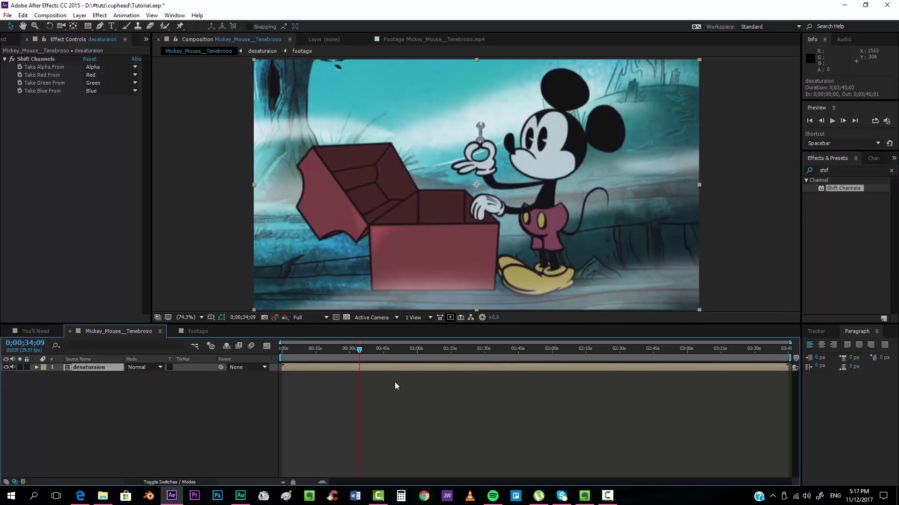
key(ctrl+d)
key(ctrl+d)
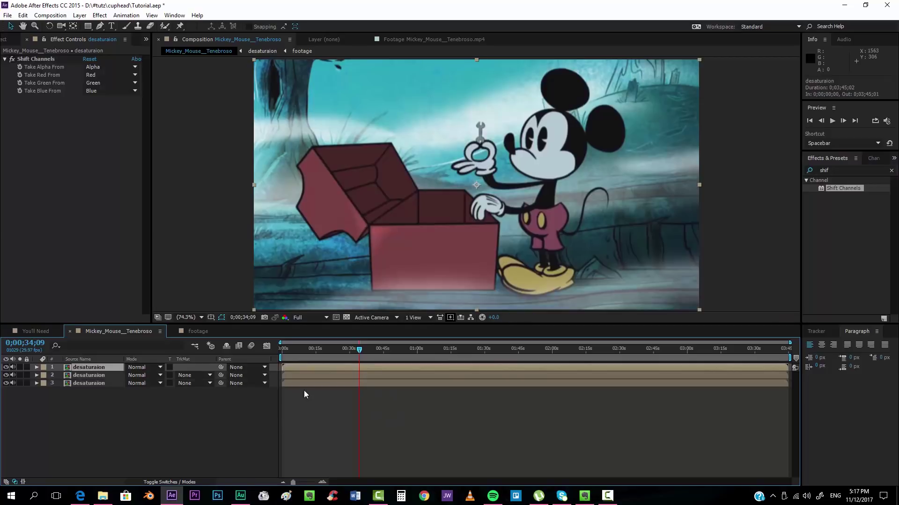
click(304, 383)
click(306, 375)
click(307, 365)
Step: Set the blending mode of layers 1 and 2 to Add
ctrl+click(95, 378)
click(135, 367)
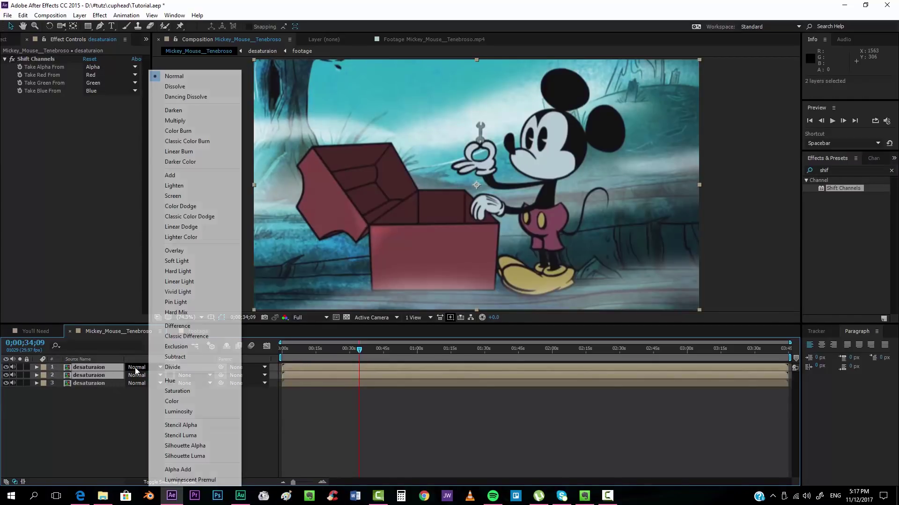
click(179, 177)
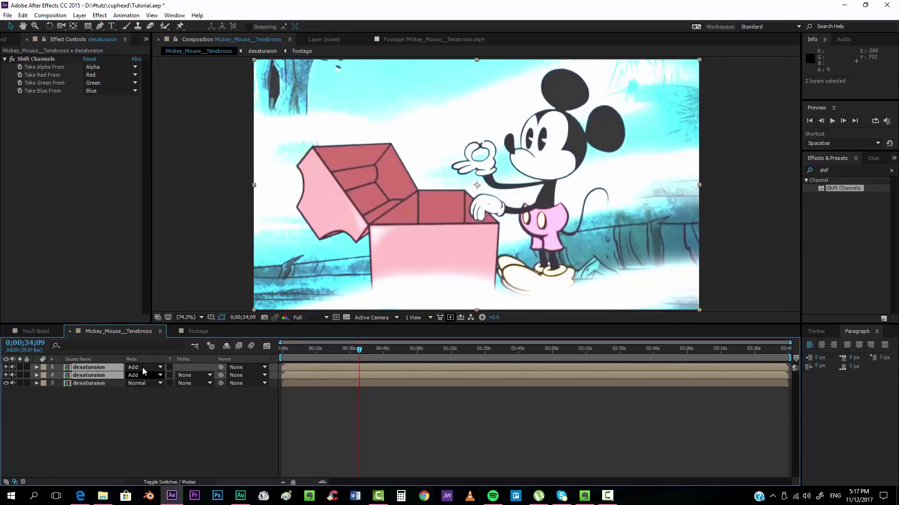
Step: Turn red and green Full Off in layer 1's Shift Channels, keeping only blue
click(100, 384)
click(91, 367)
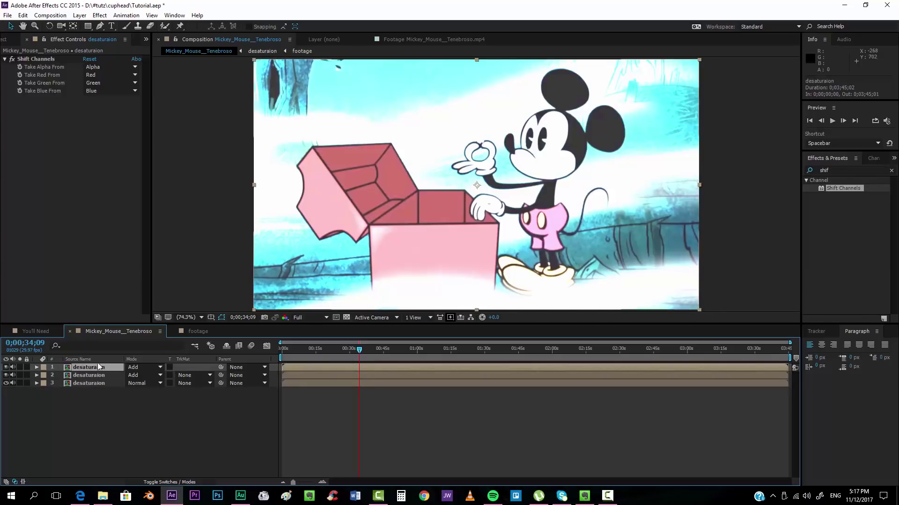
click(106, 77)
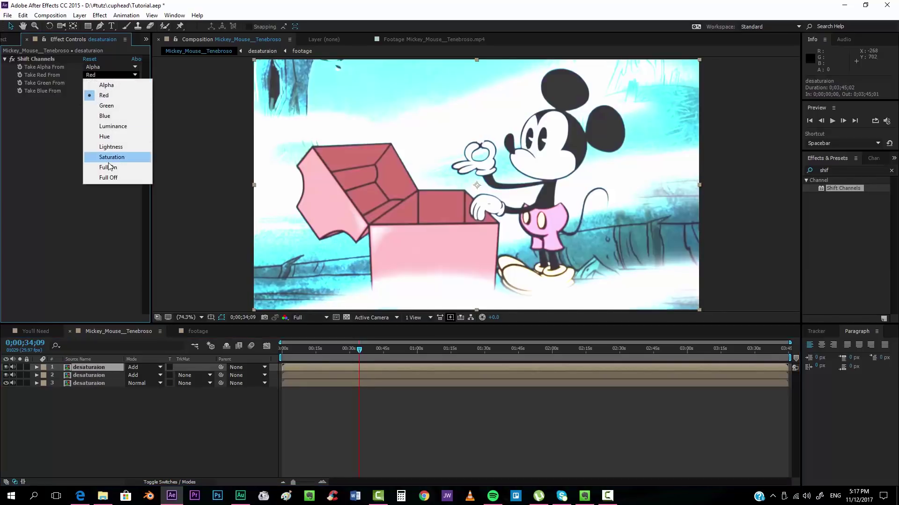
click(105, 177)
click(106, 85)
Step: Turn red and blue Full Off in layer 2's Shift Channels, keeping only green
click(112, 188)
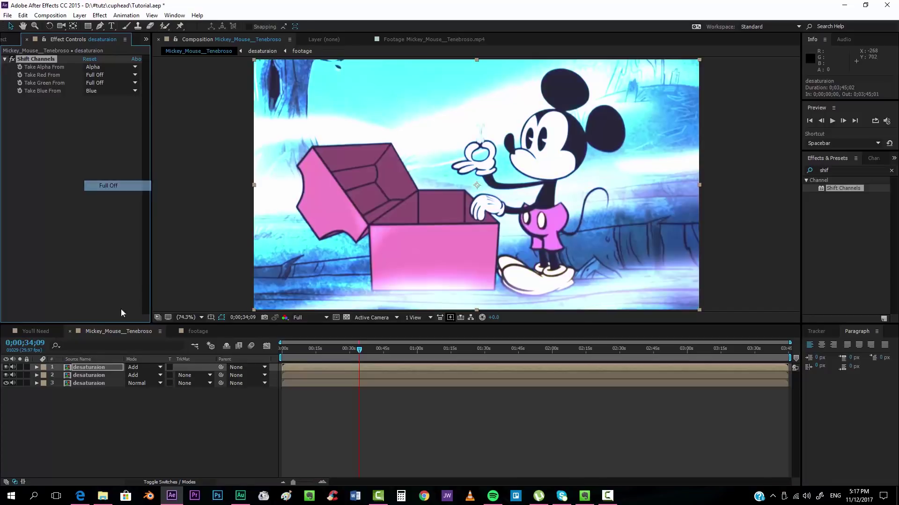
click(105, 77)
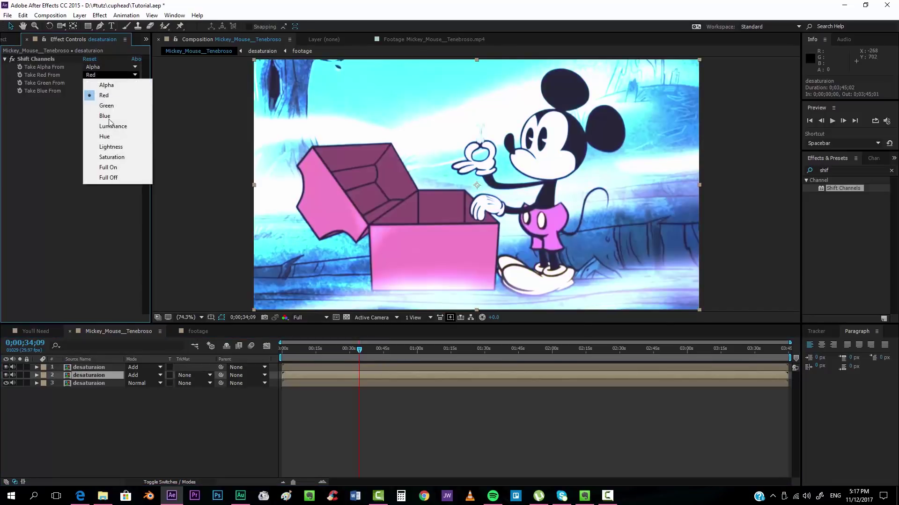
click(107, 177)
click(105, 91)
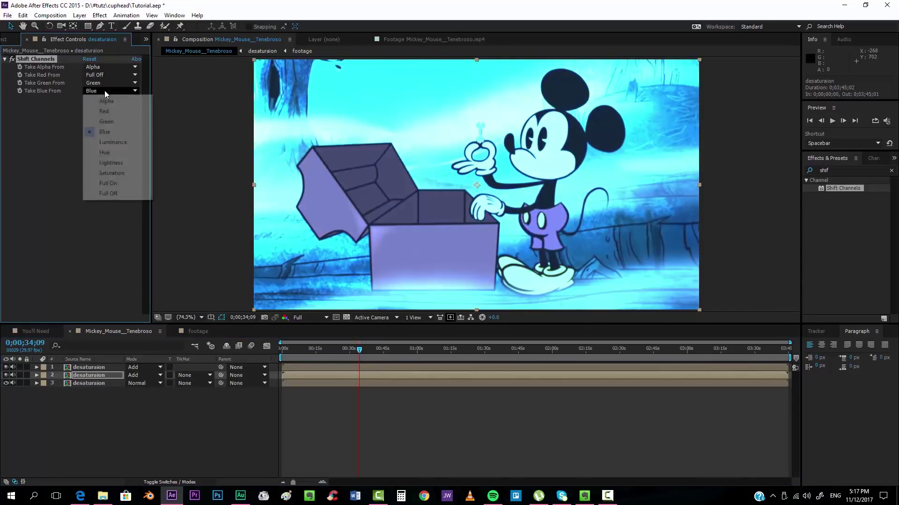
click(108, 193)
Step: Turn green and blue Full Off in layer 3's Shift Channels, keeping only red
click(99, 382)
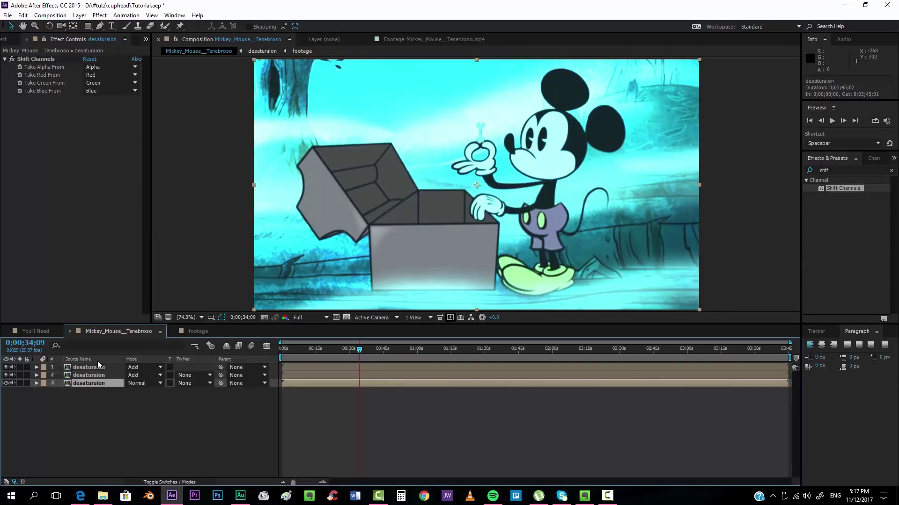
click(104, 82)
click(113, 186)
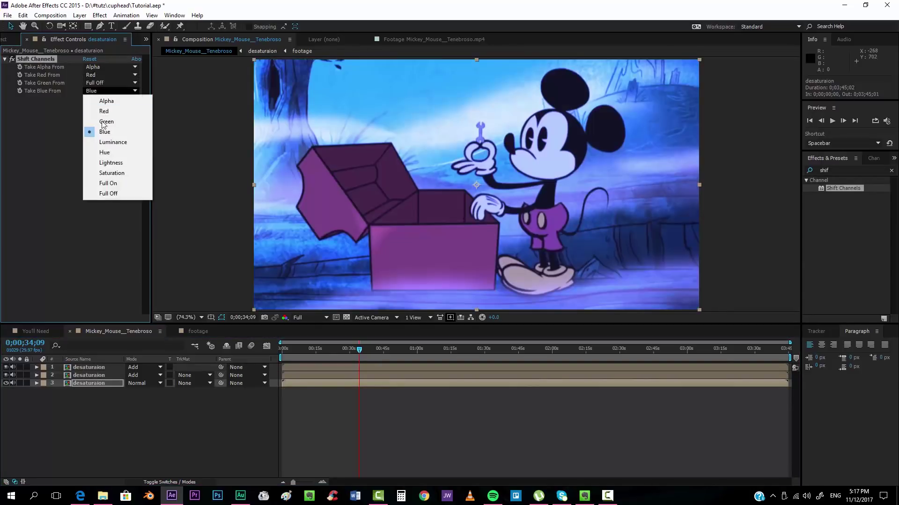
click(108, 193)
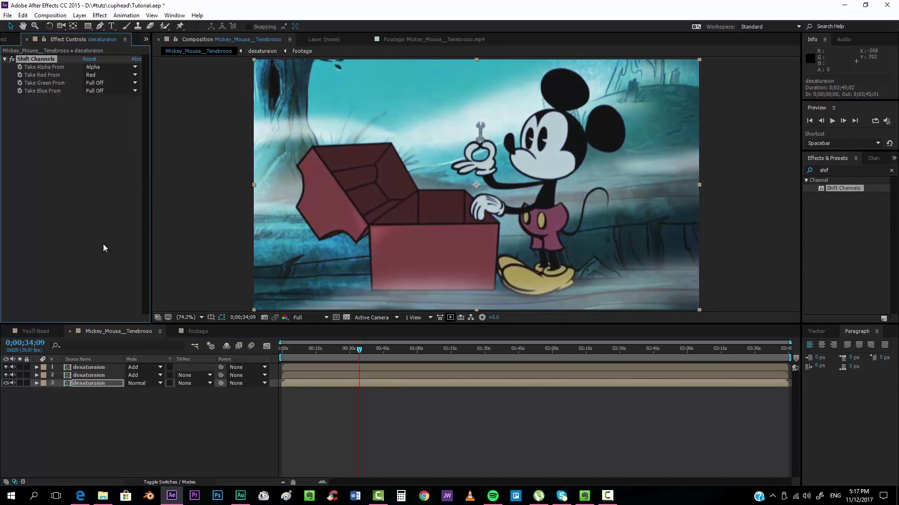
Step: Review each copy's channel settings, then bring up a Cuphead gameplay video for reference
click(88, 368)
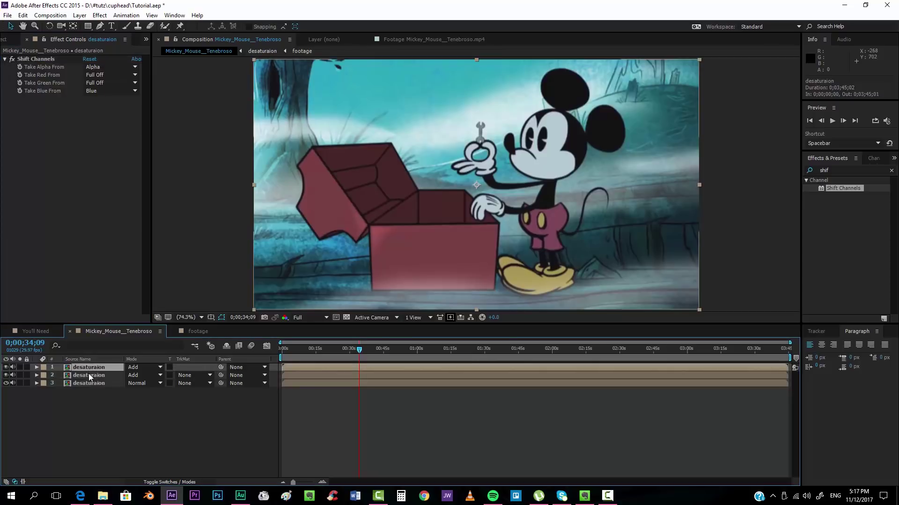
click(89, 373)
click(89, 384)
click(108, 439)
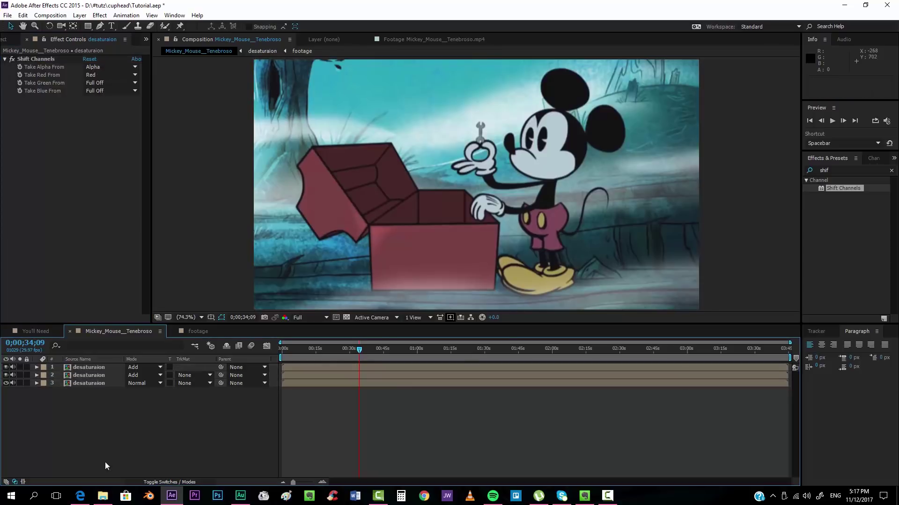
click(83, 495)
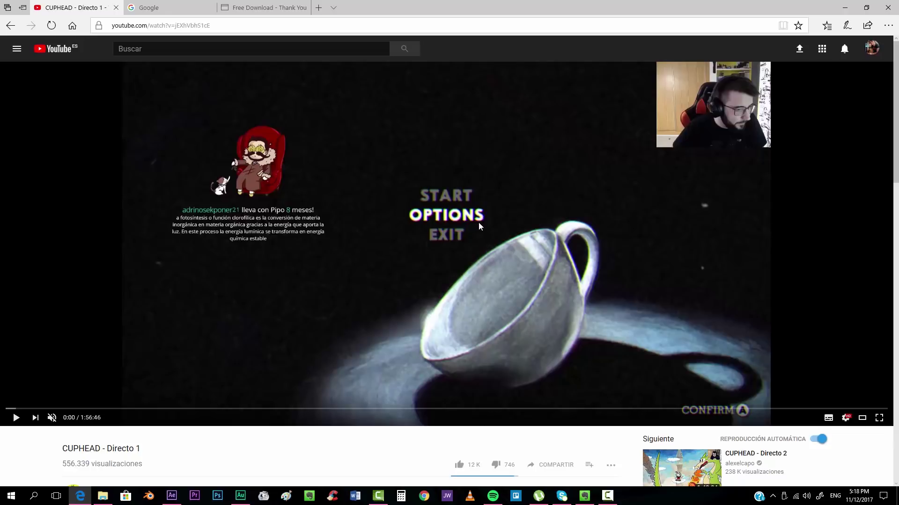
Step: Back in After Effects, set layer 1's Position X to 645
click(172, 495)
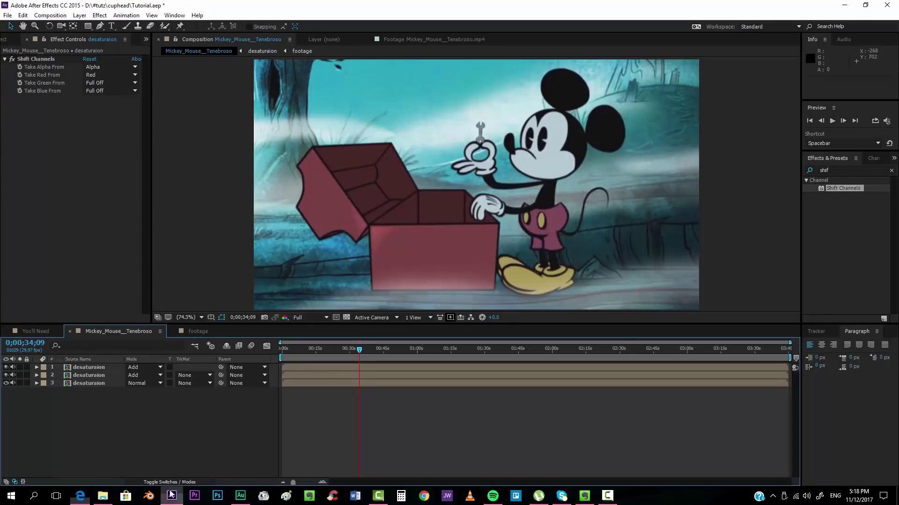
click(99, 367)
click(100, 374)
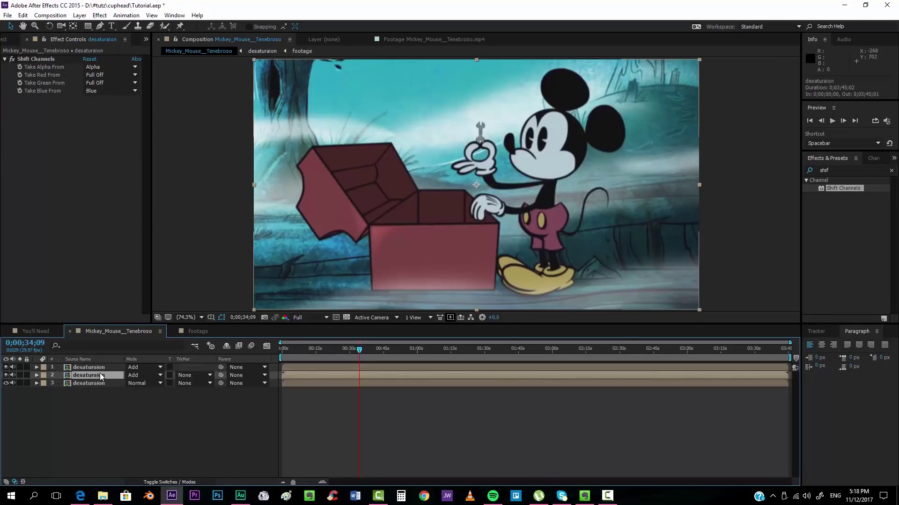
click(98, 366)
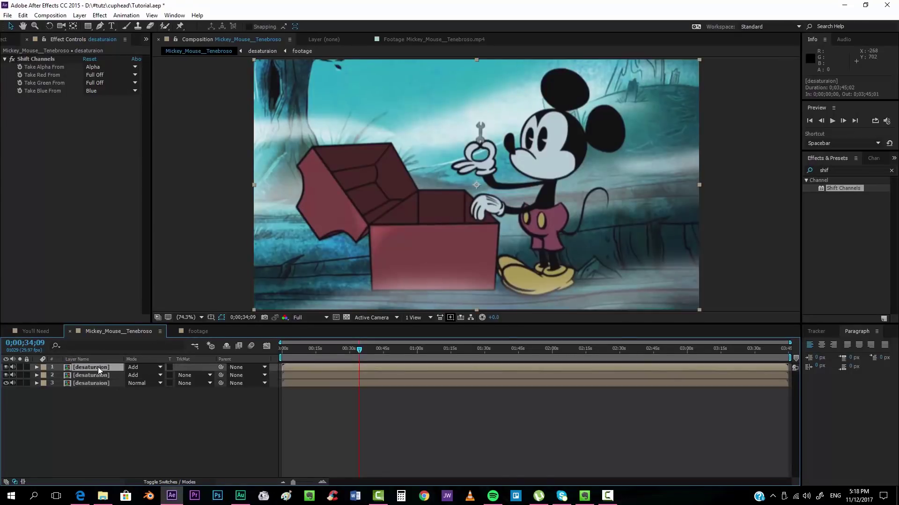
key(p)
click(133, 374)
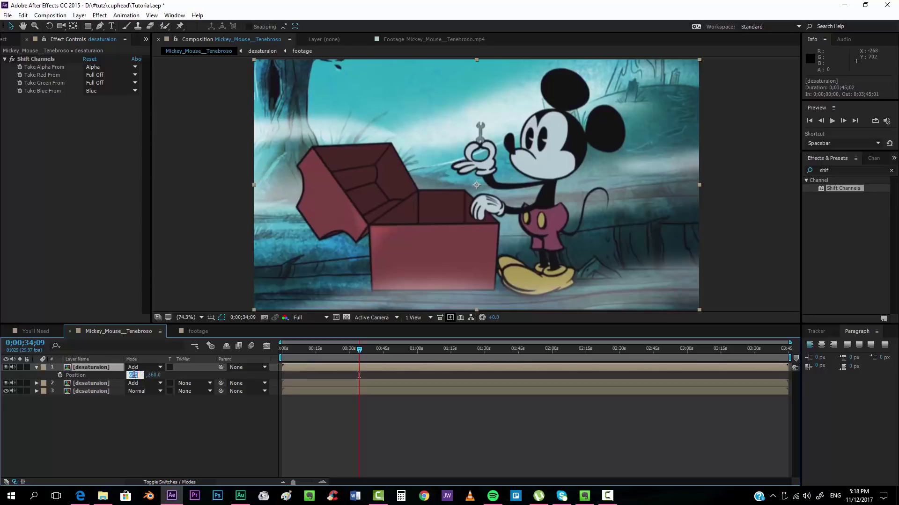
text(64)
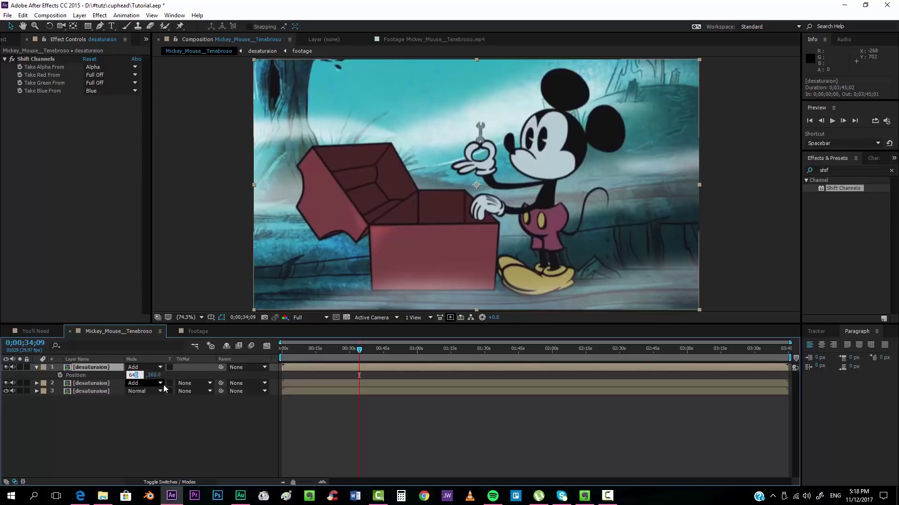
text(5)
key(Return)
click(185, 421)
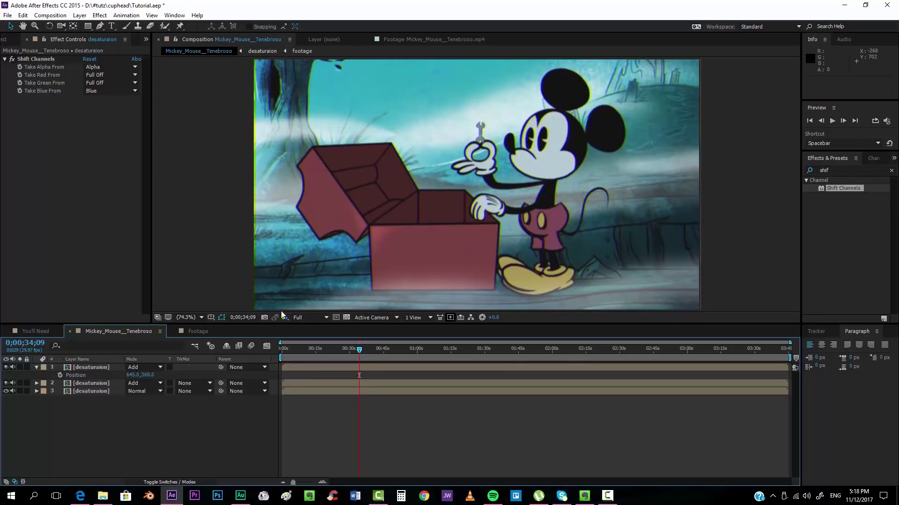
Step: Set layer 3's Position Y to 362
click(94, 390)
key(p)
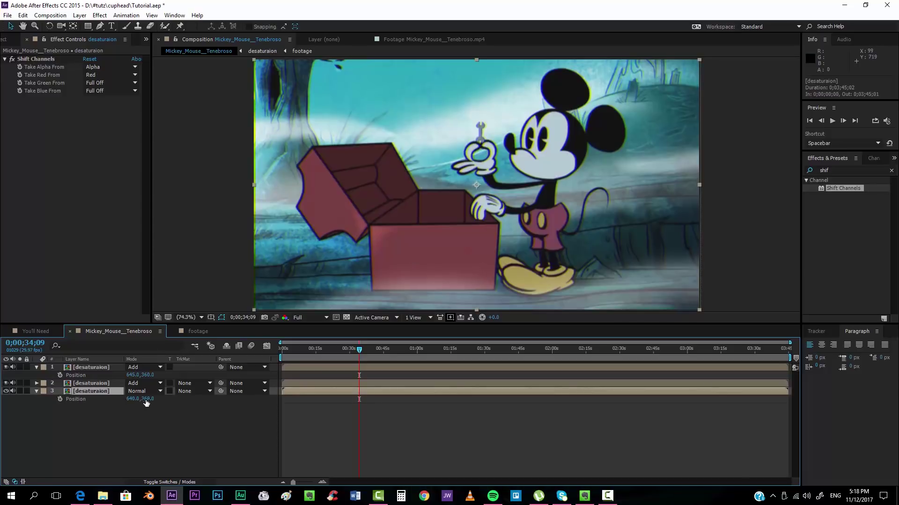
click(148, 399)
text(362)
key(Return)
Step: Zoom into Mickey and check the colour fringes at frames 0;00;20;05 and 0;00;14;10
click(223, 430)
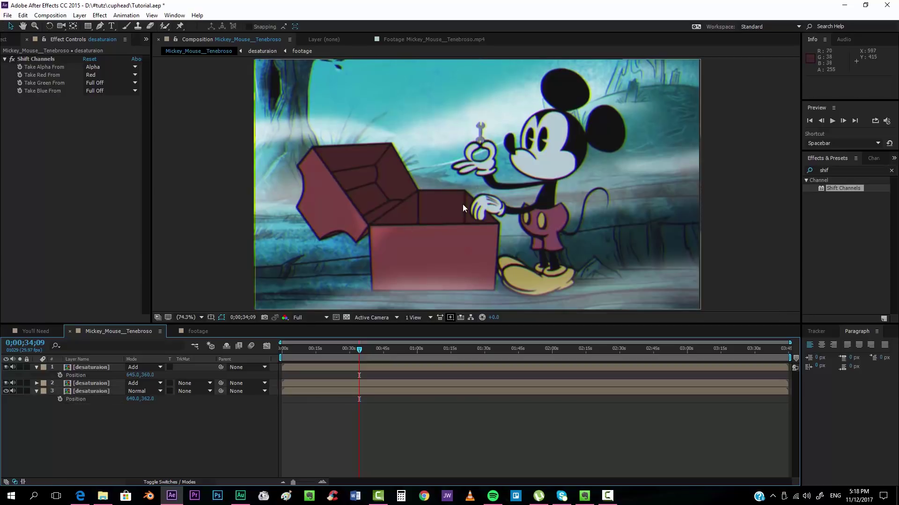
scroll(462, 204, up, 1)
scroll(465, 204, up, 1)
drag(582, 179, 516, 189)
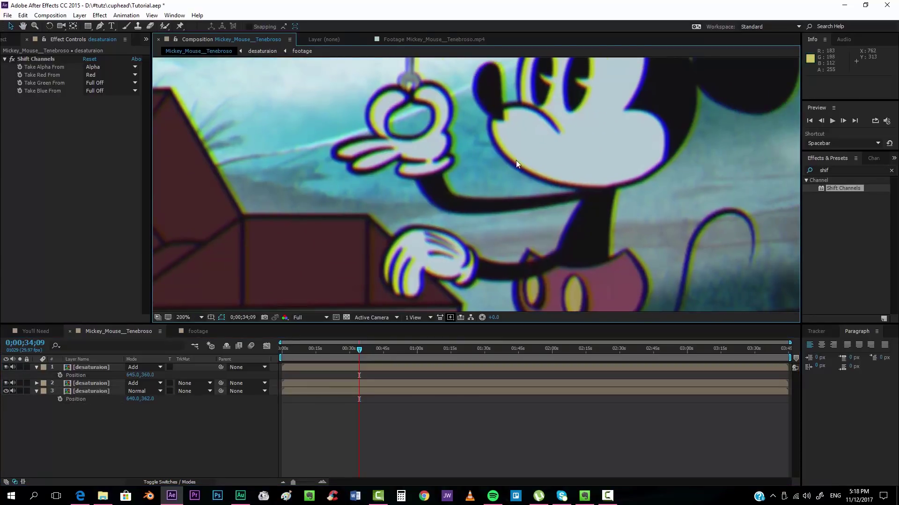
drag(542, 233, 418, 417)
scroll(412, 196, down, 2)
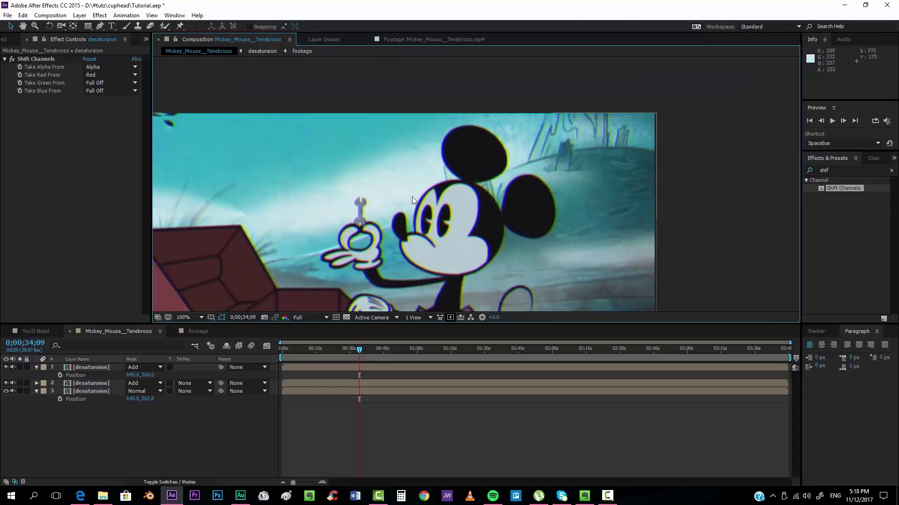
scroll(412, 197, up, 1)
click(339, 352)
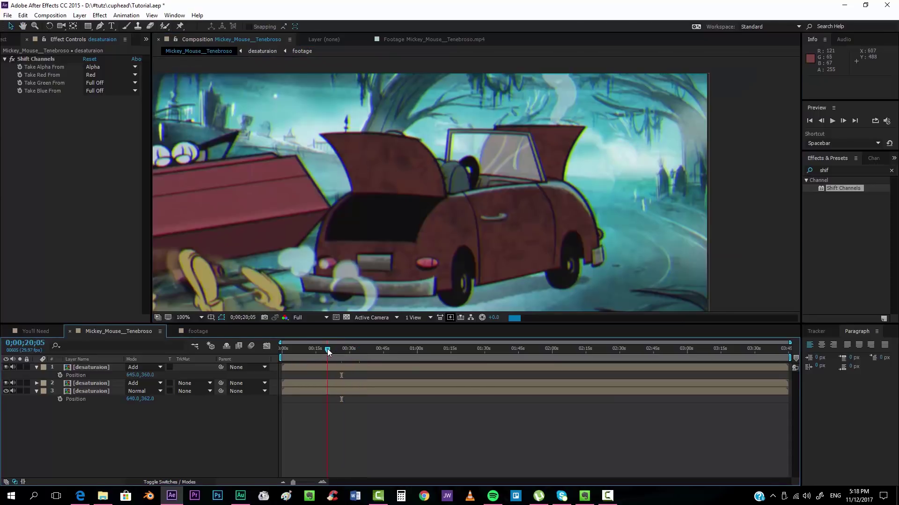
click(327, 351)
drag(328, 299, 356, 279)
click(314, 349)
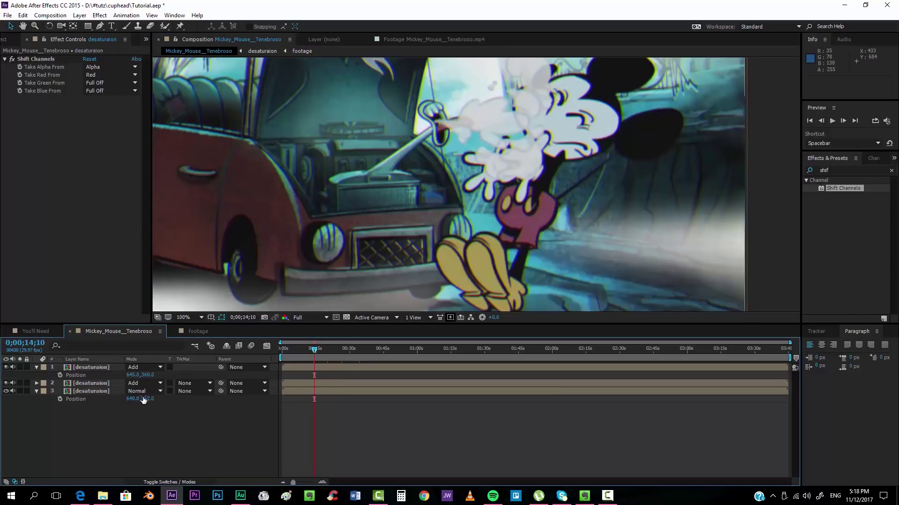
Step: Nudge layer 3's Position Y from 362 to 363
click(150, 399)
click(156, 399)
key(BackSpace)
text(36)
key(Return)
Step: Re-inspect the fringing around Mickey and the car, comparing against the Cuphead reference video
scroll(347, 165, up, 1)
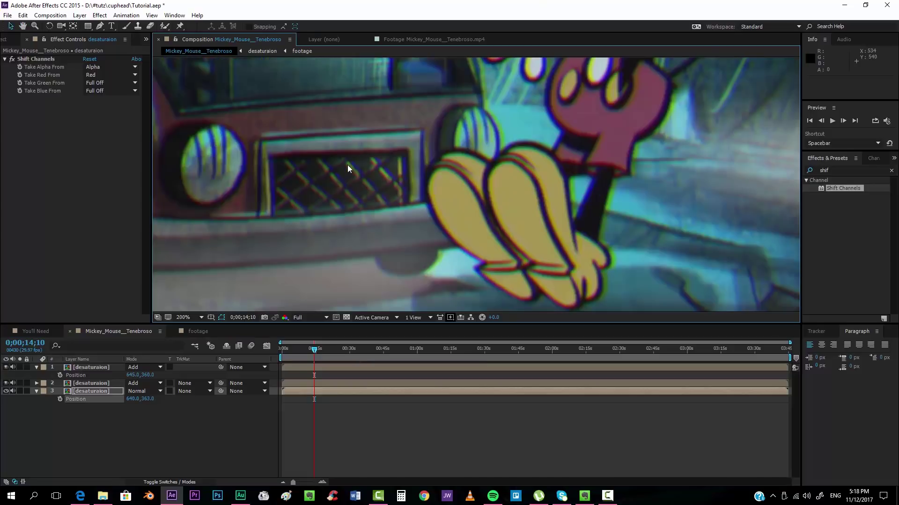
drag(414, 297, 327, 200)
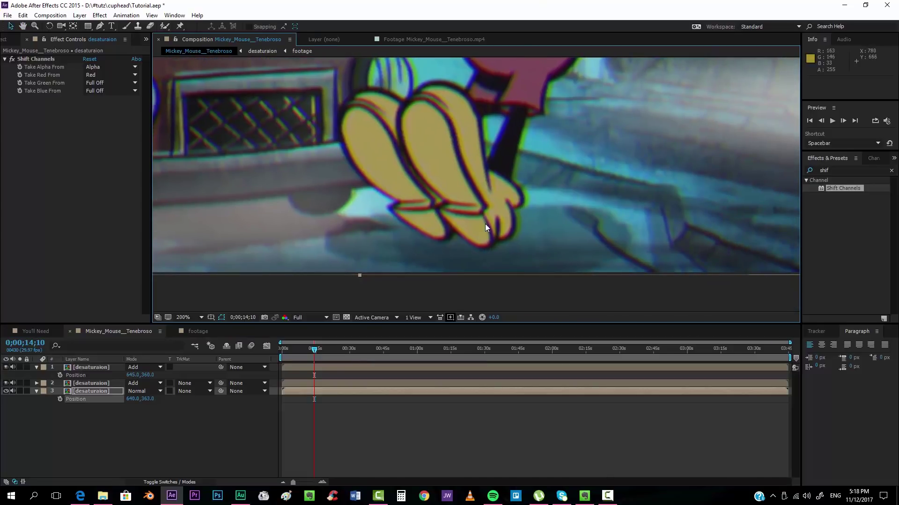
scroll(470, 165, down, 1)
scroll(457, 106, up, 1)
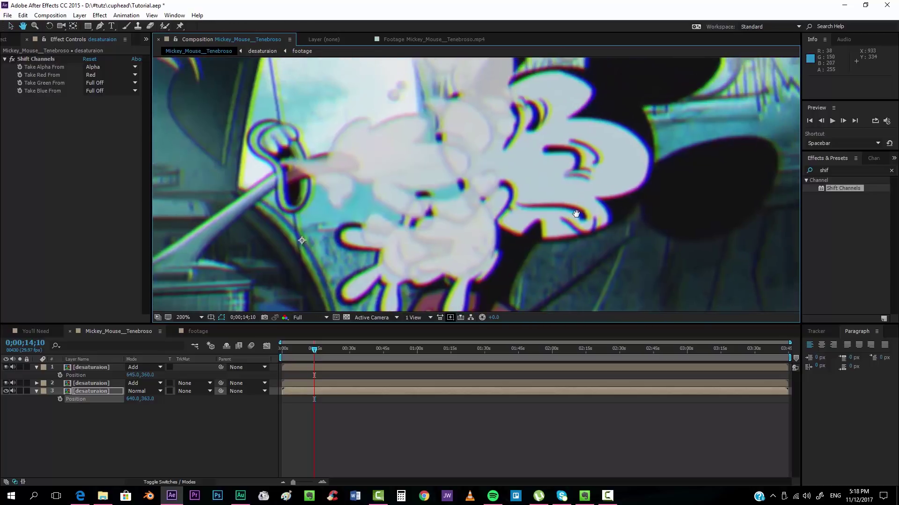
scroll(512, 215, down, 3)
scroll(530, 212, up, 2)
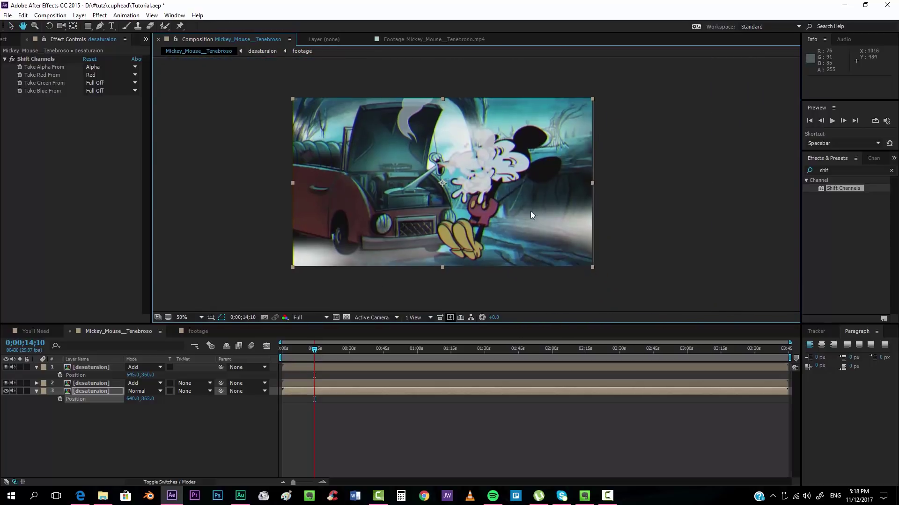
scroll(398, 248, up, 1)
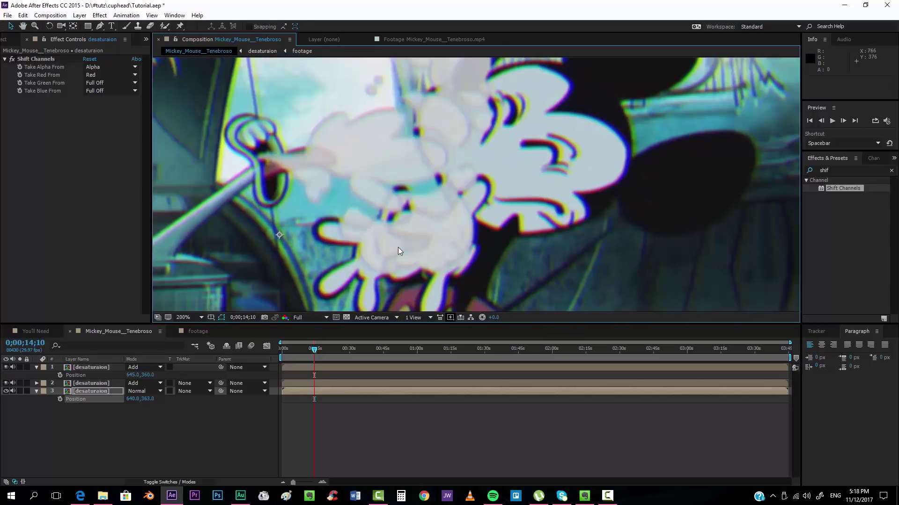
scroll(398, 248, down, 1)
drag(397, 248, 423, 239)
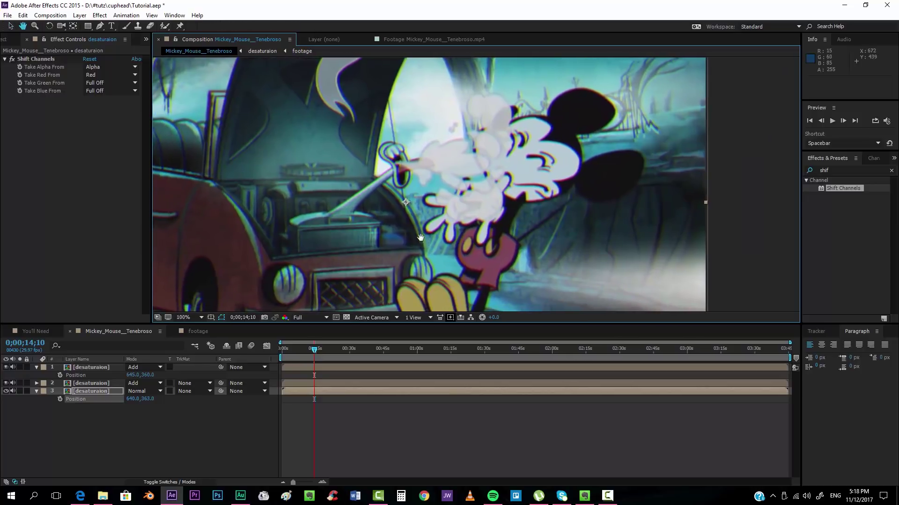
click(80, 496)
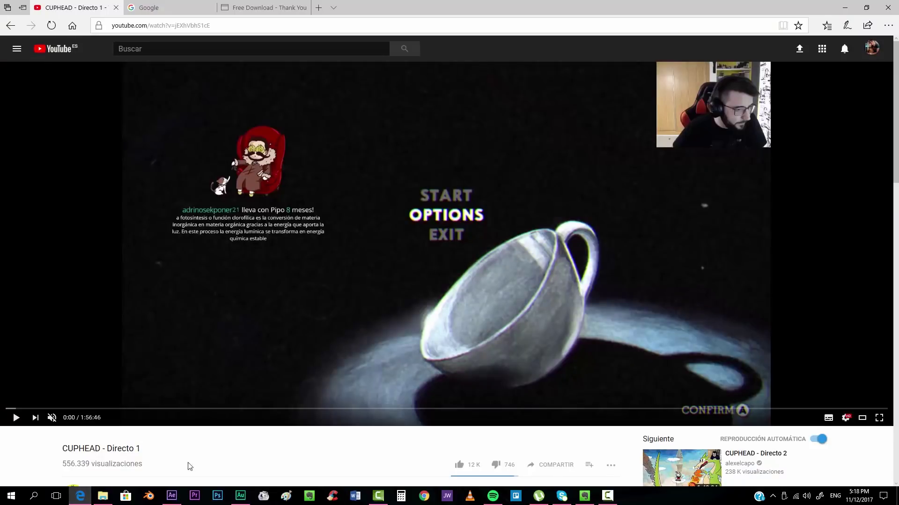
click(171, 496)
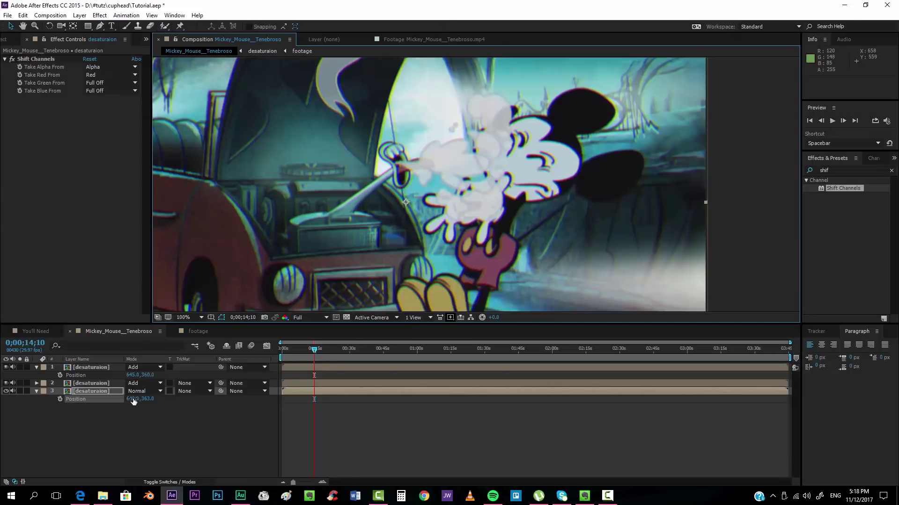
Step: Nudge the bottom desaturaion copy's Y position to 361 and the top copy's X position to 643
click(149, 399)
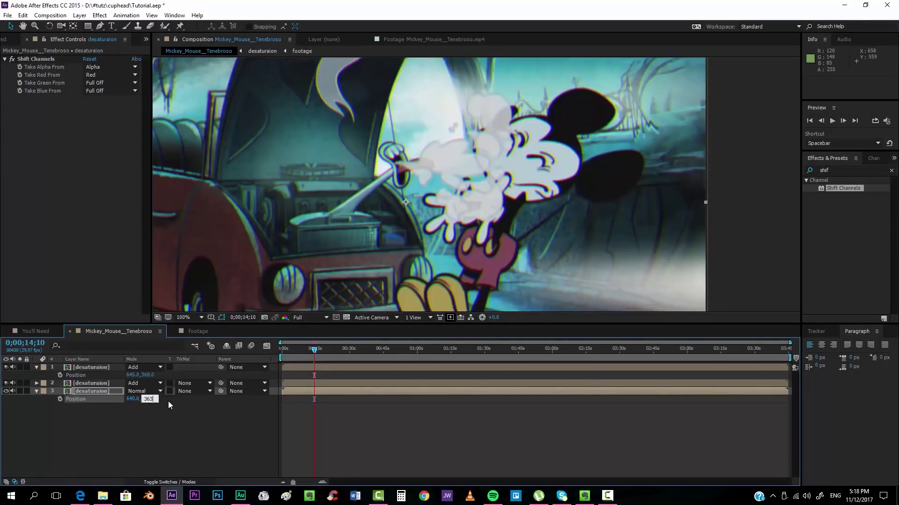
text(1)
key(Return)
click(133, 375)
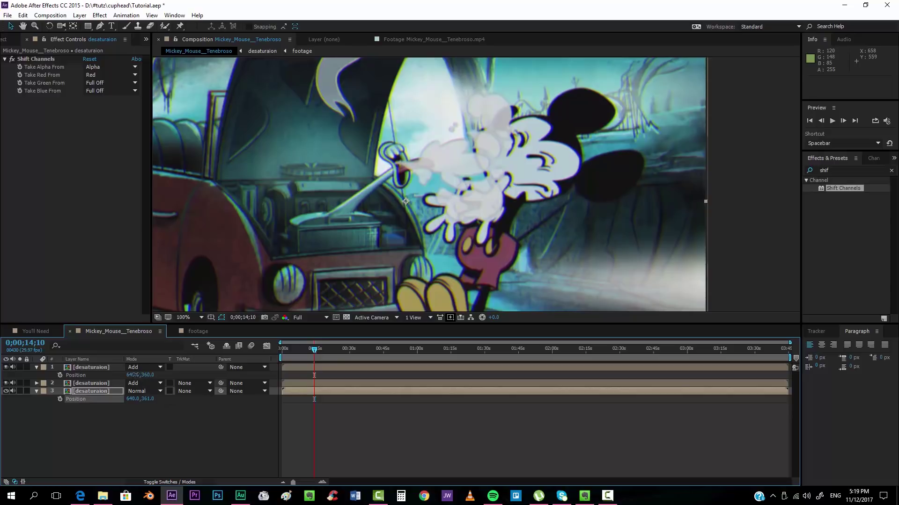
text(3)
key(Return)
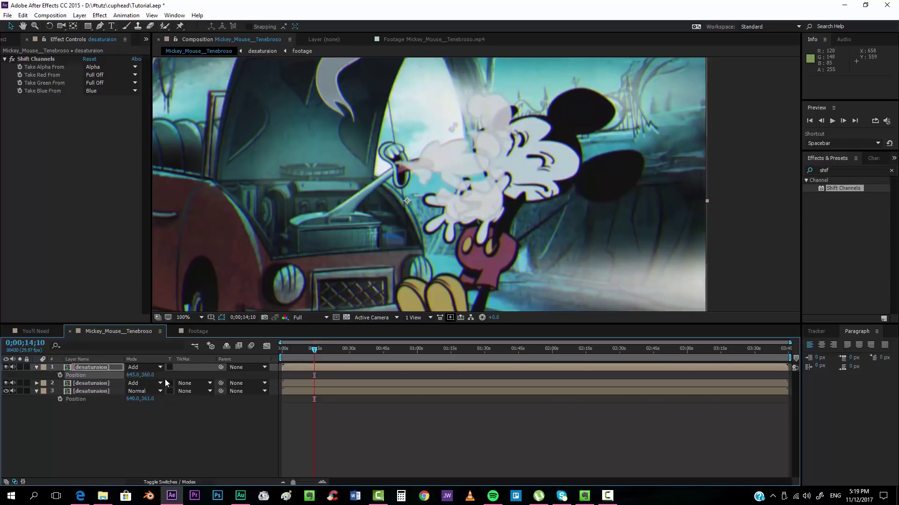
Step: Lower the bottom copy's Y position further to 362, giving a subtler red and cyan fringe
scroll(445, 221, up, 2)
drag(446, 221, 425, 153)
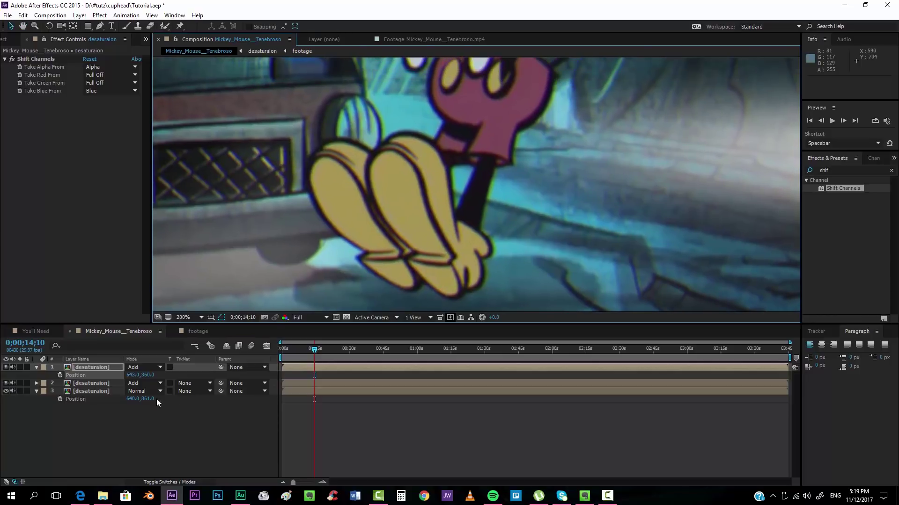
click(149, 399)
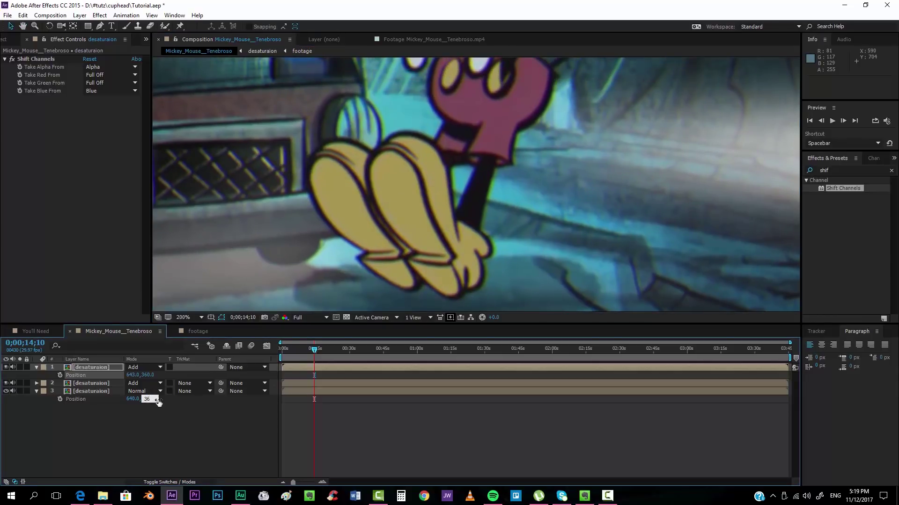
text(2)
key(Return)
click(219, 440)
scroll(332, 143, down, 2)
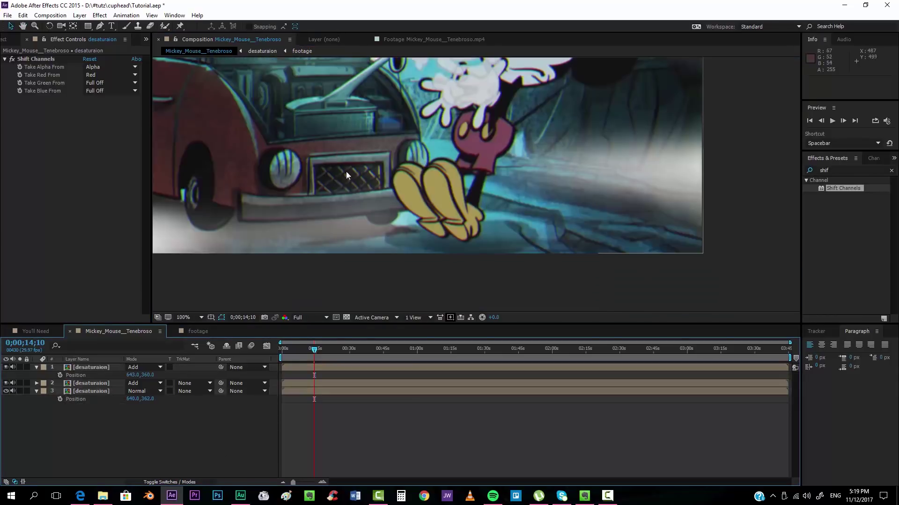
drag(346, 171, 414, 253)
scroll(413, 254, down, 2)
scroll(423, 218, up, 2)
drag(423, 218, 408, 223)
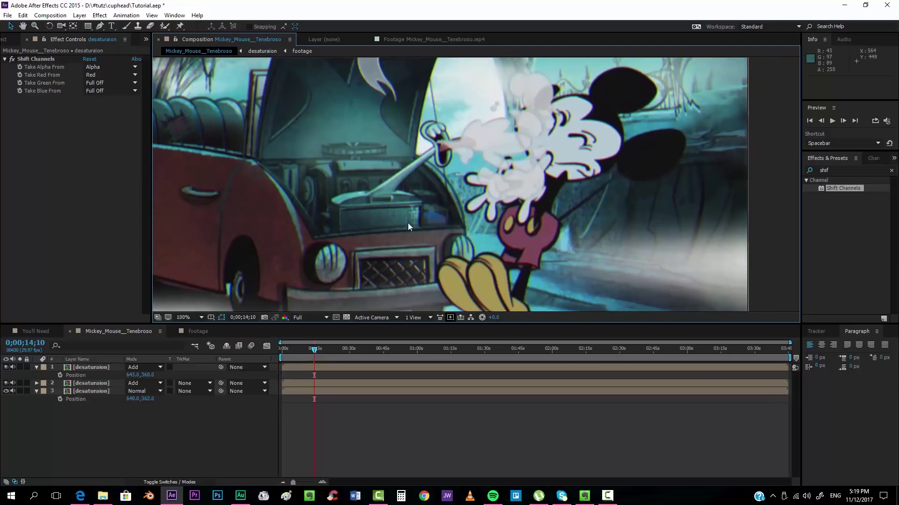
Step: Set the viewer magnification to Fit so the whole frame is visible
click(9, 42)
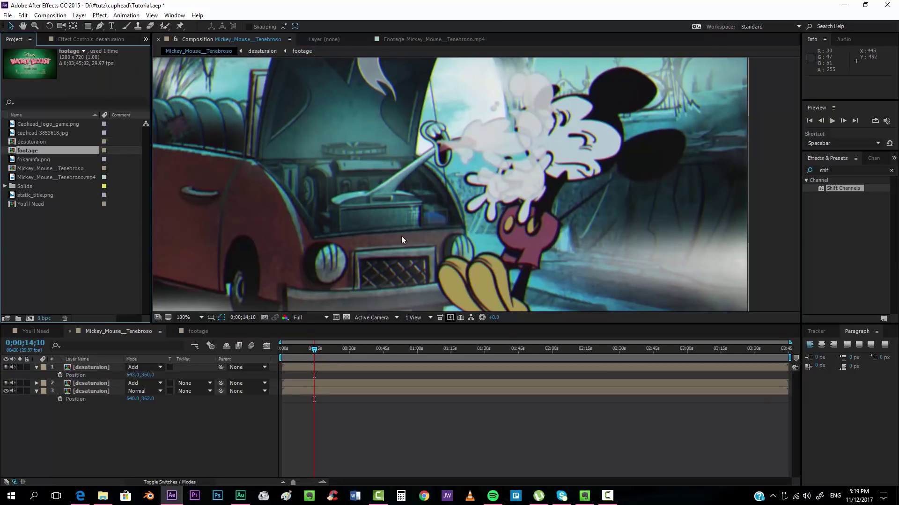
scroll(400, 236, down, 2)
click(182, 318)
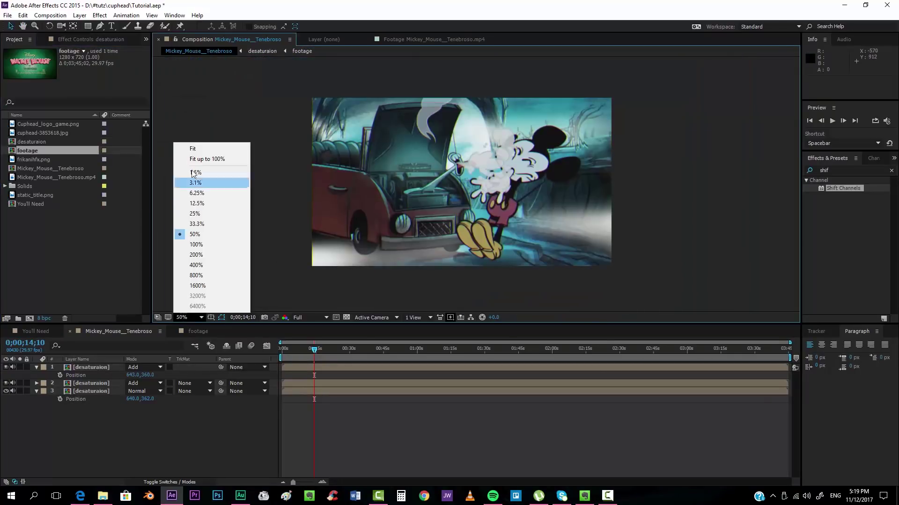
click(199, 148)
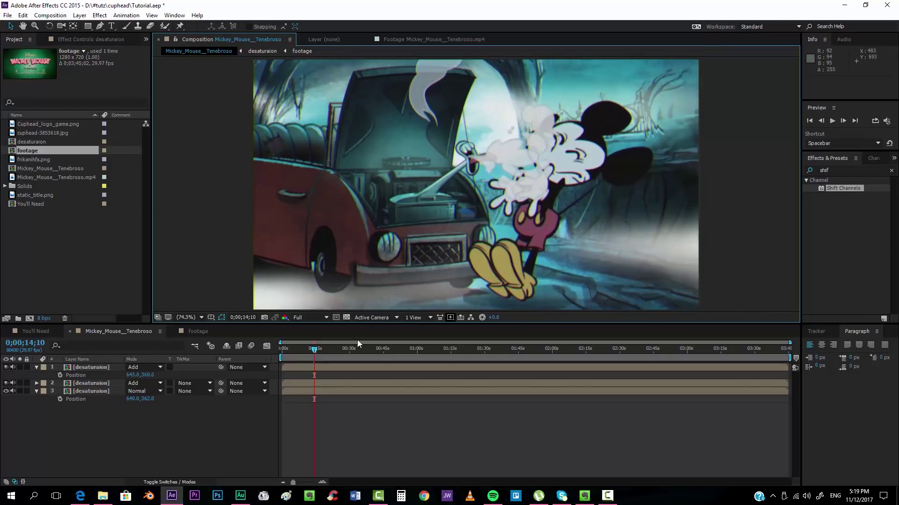
Step: Select all three desaturaion layers and bring up the Pre-compose settings
click(309, 367)
shift+click(299, 392)
right_click(299, 392)
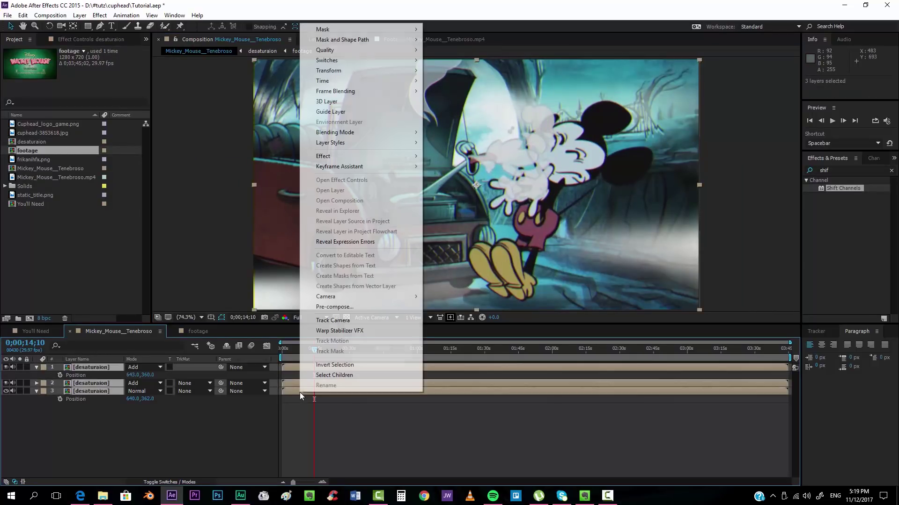
click(331, 306)
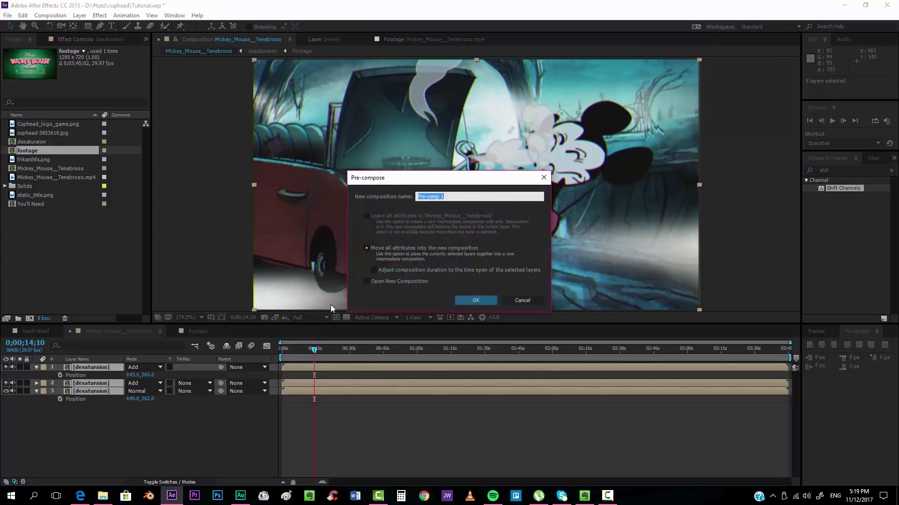
Step: Name the new pre-composition rgb_split, confirm it, and refit the viewer
text(rgb_split)
key(Return)
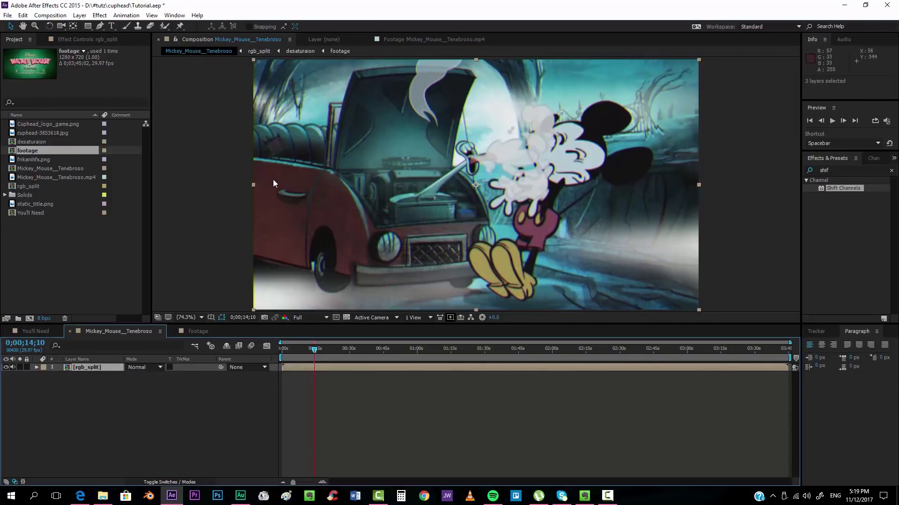
scroll(273, 179, up, 4)
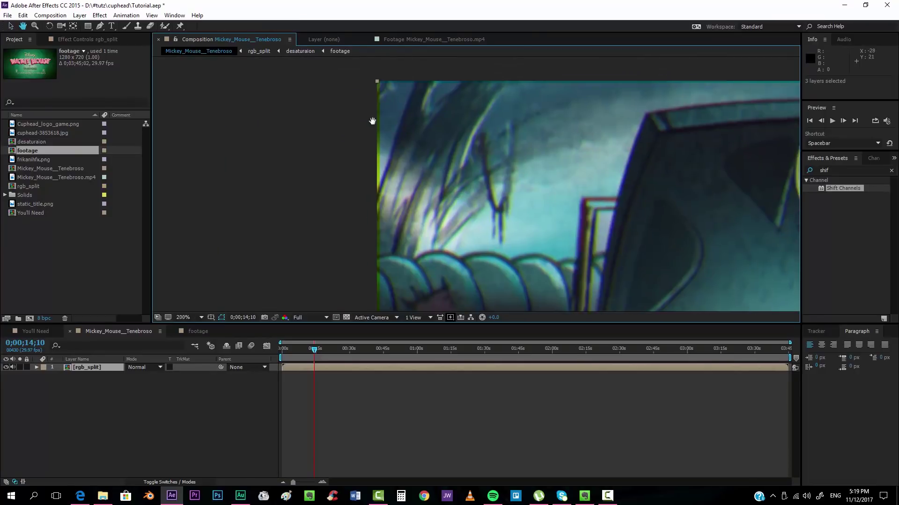
scroll(366, 114, up, 2)
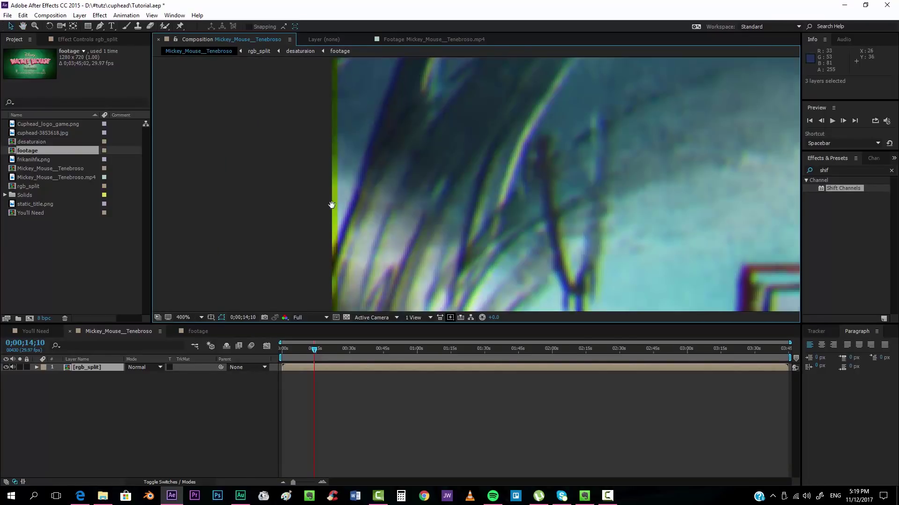
drag(332, 205, 264, 330)
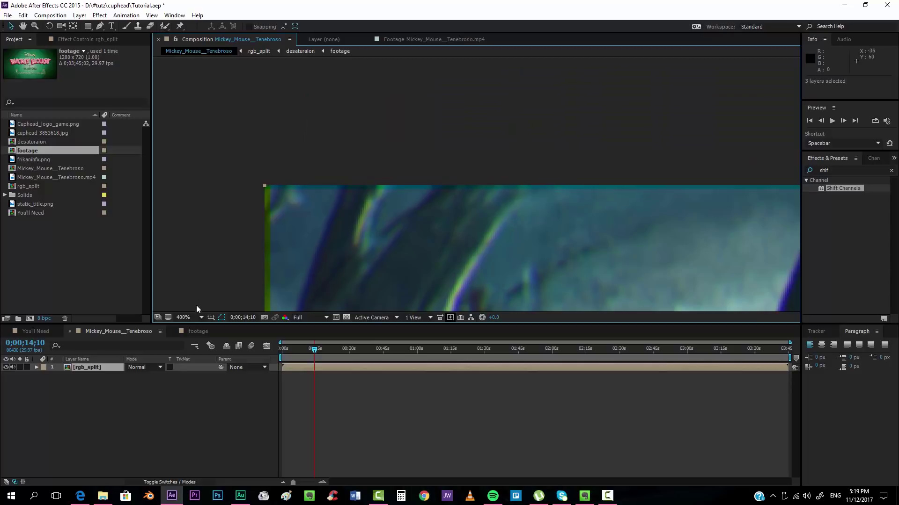
click(198, 316)
click(196, 148)
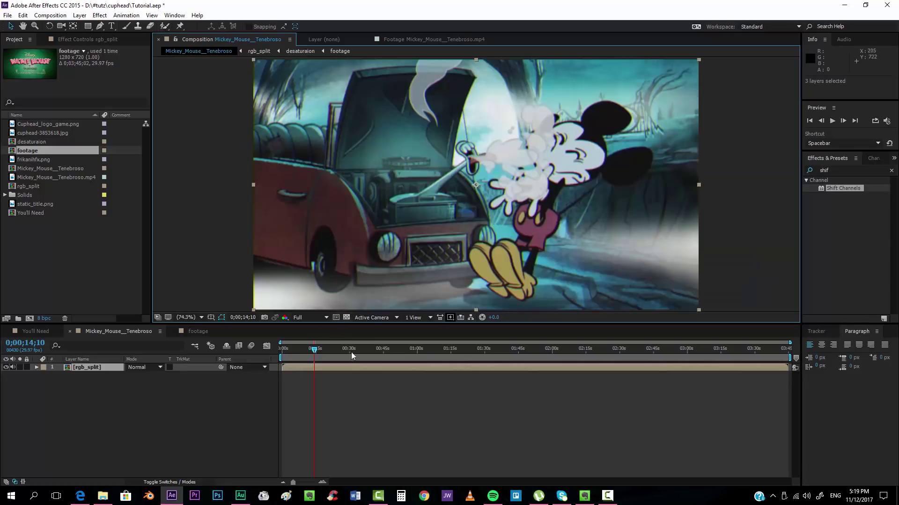
Step: Scale the rgb_split layer to 101% to hide its coloured edges
key(s)
click(140, 375)
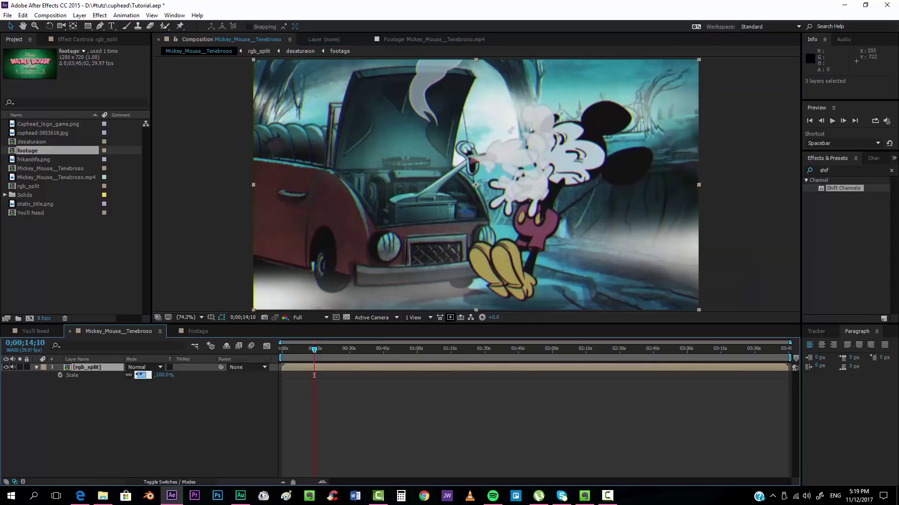
text(101)
key(Return)
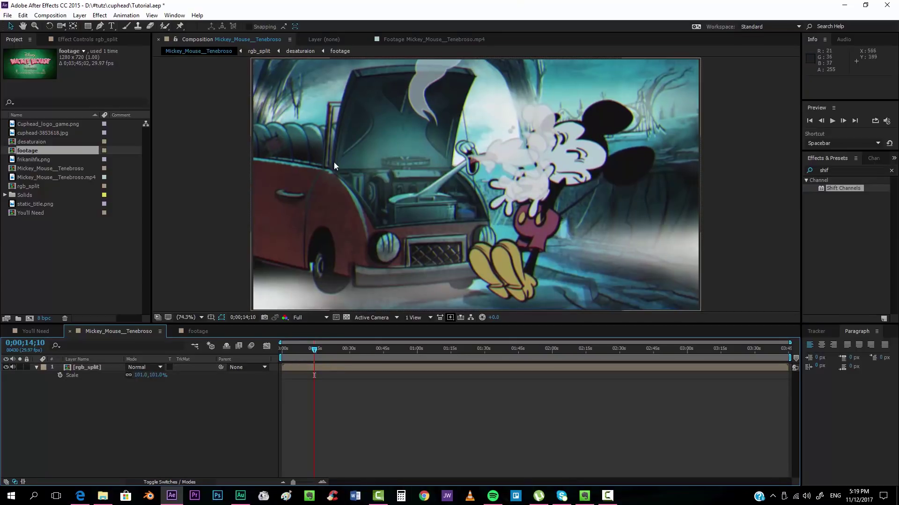
click(80, 496)
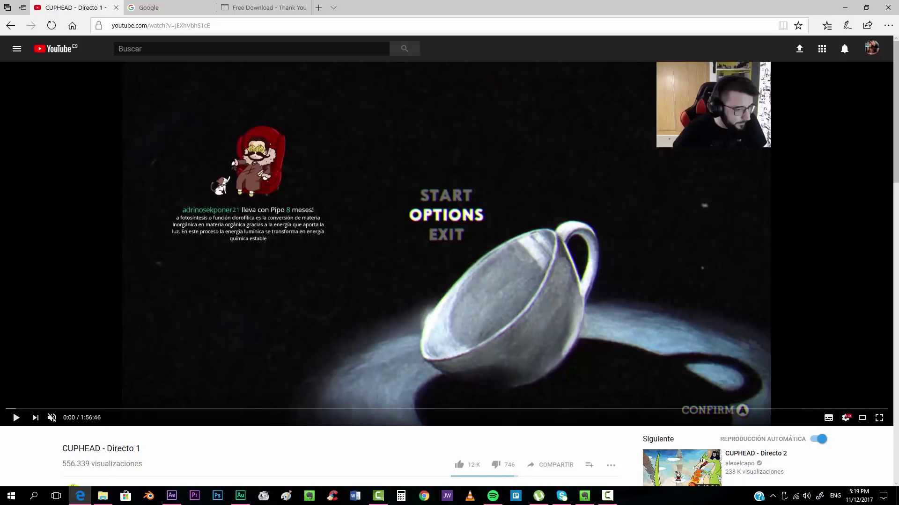
Step: Search YouTube for 'old film grain' and open the Old Film Effect video
click(141, 48)
text(fi)
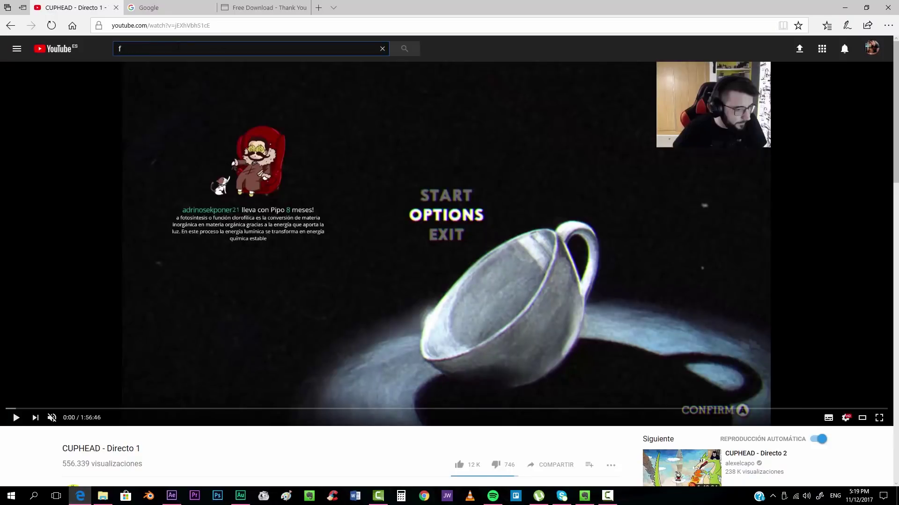
key(BackSpace)
key(BackSpace)
text(old film)
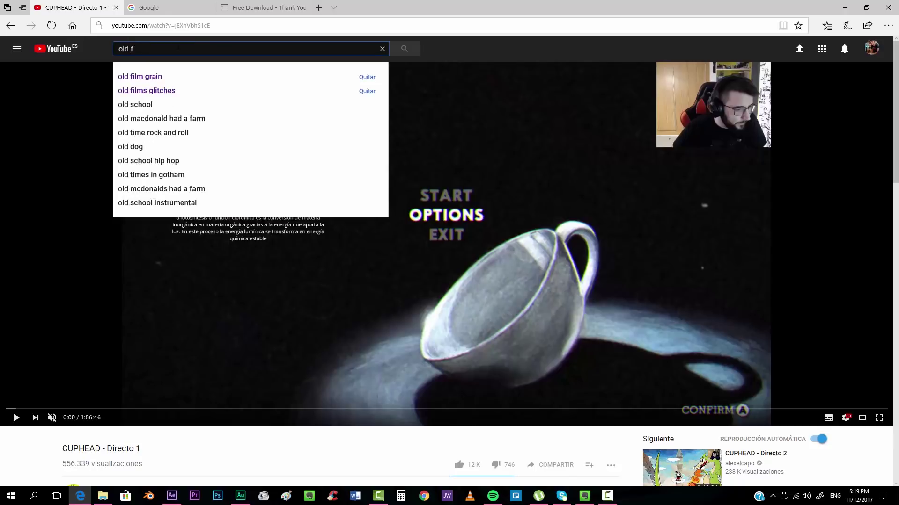
text( grain)
key(Return)
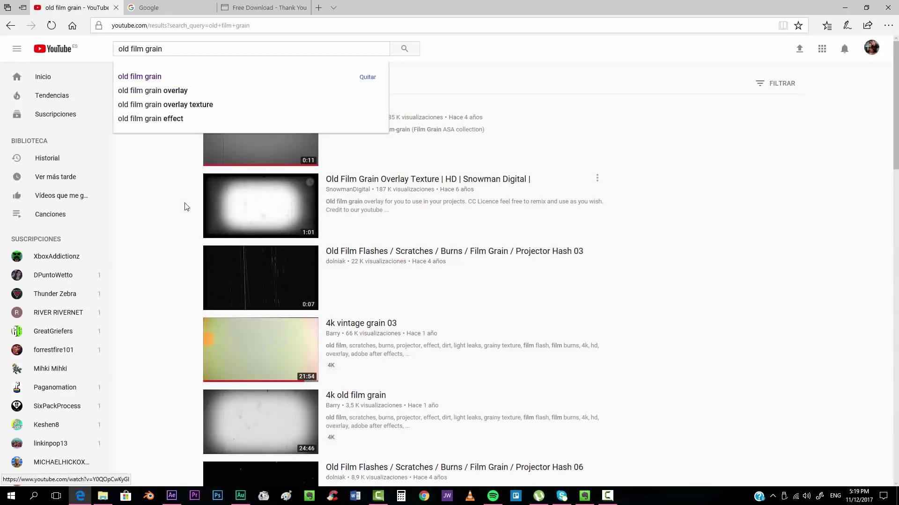
click(282, 156)
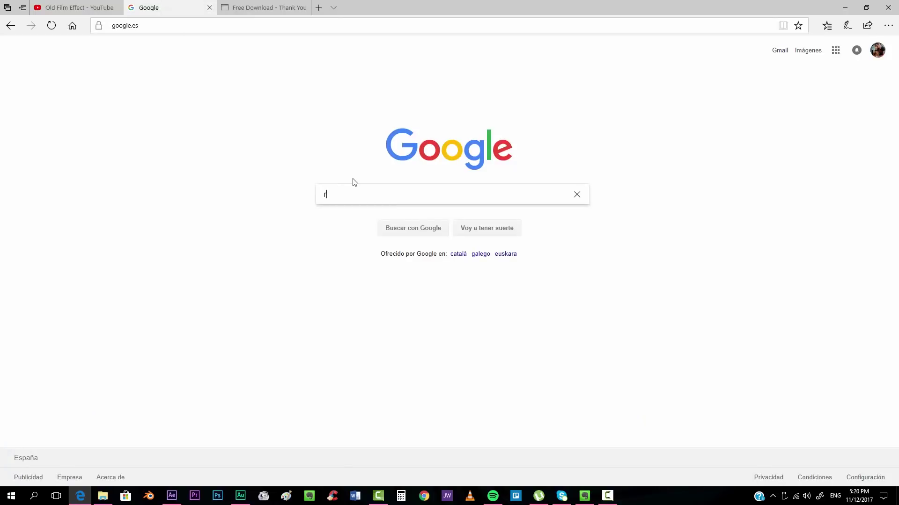
Step: Google 'rampant media free' and open the Rampant free download sign-up result
text(ampant)
key(Down)
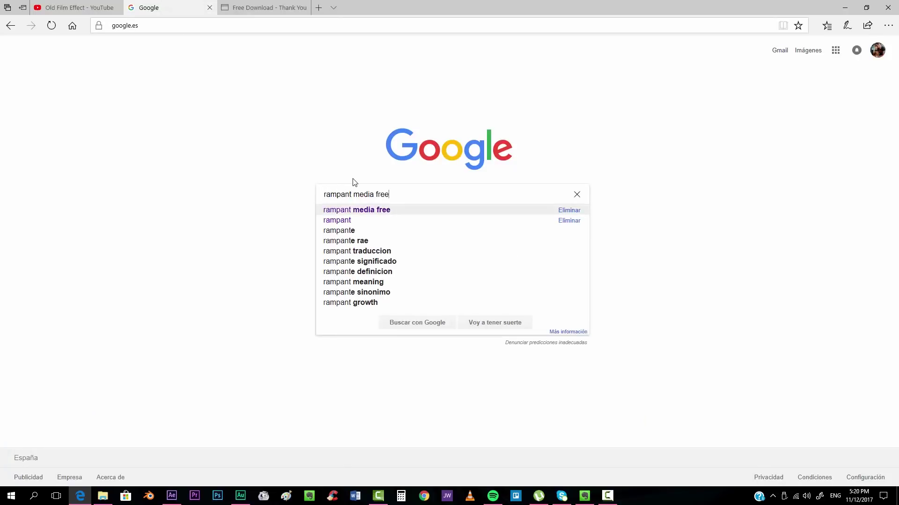
key(Return)
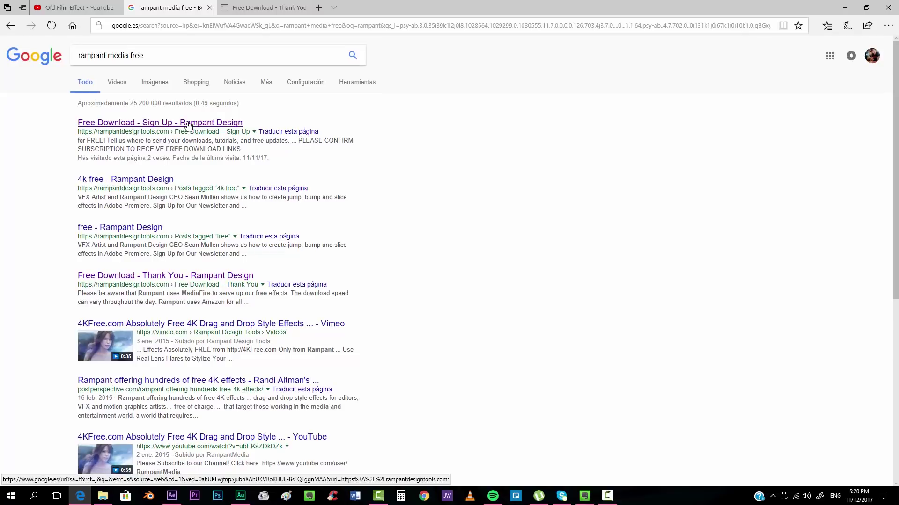
click(188, 125)
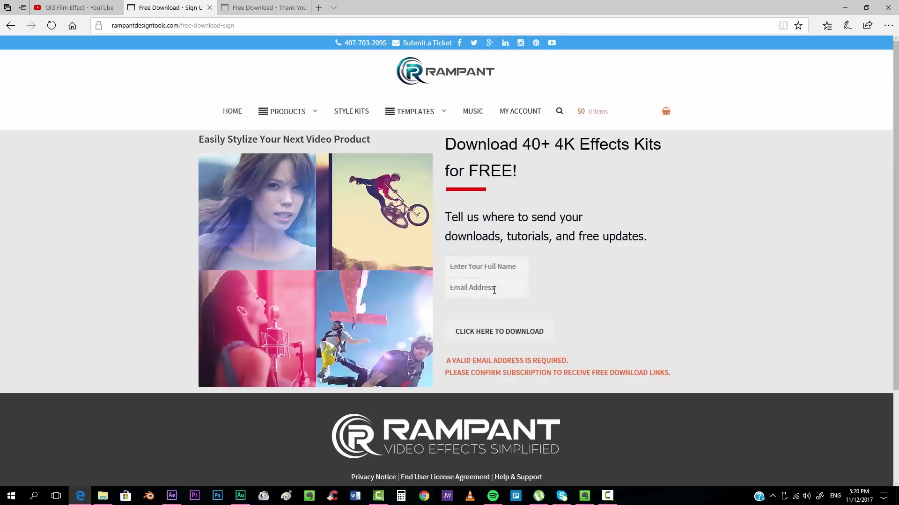
Step: Browse the Rampant free effects page listing the Film Grunge and Film Effects kits
click(499, 332)
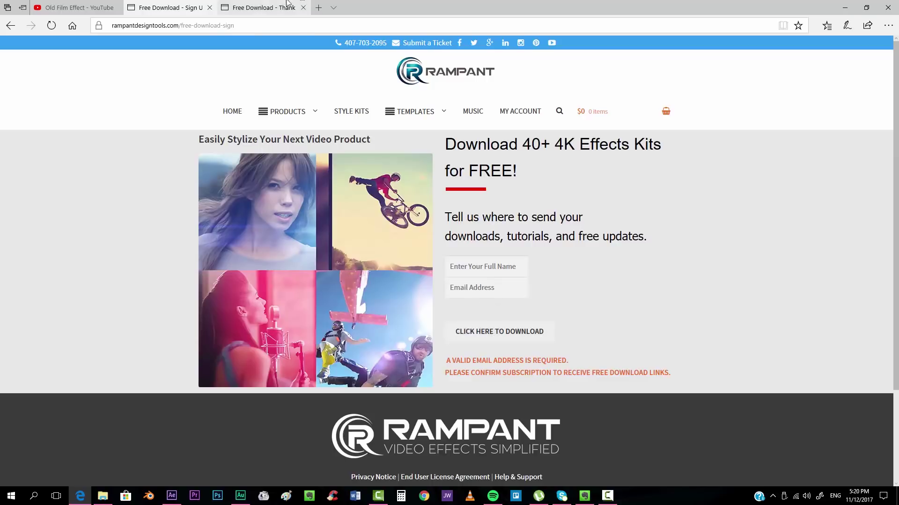
scroll(272, 196, down, 8)
scroll(271, 197, up, 8)
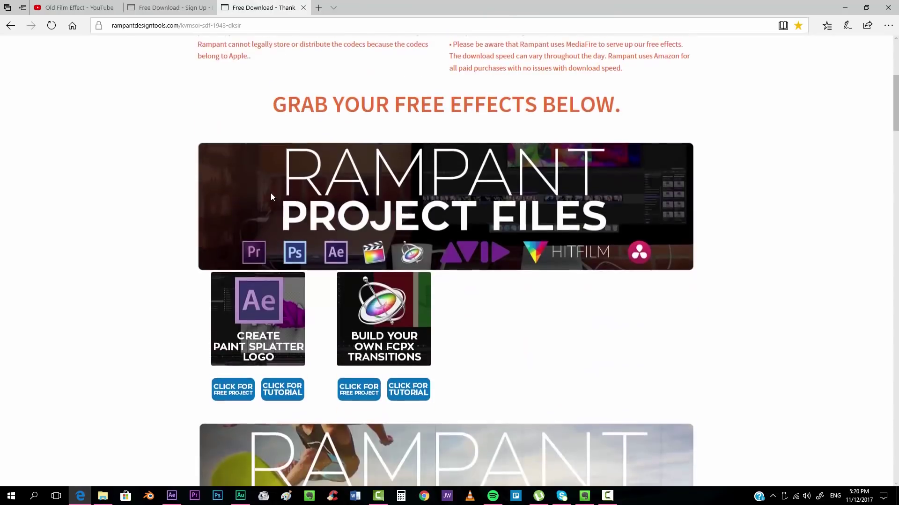
scroll(271, 192, down, 18)
scroll(271, 193, down, 20)
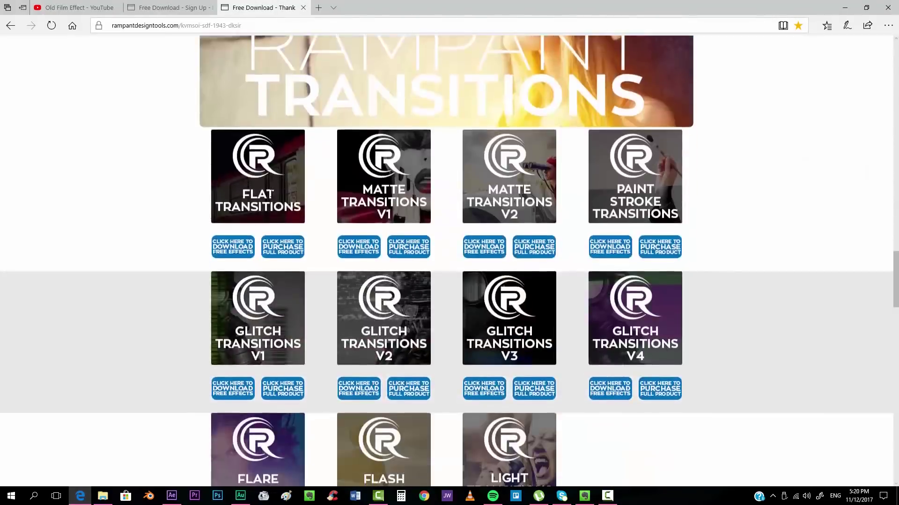
scroll(271, 190, up, 20)
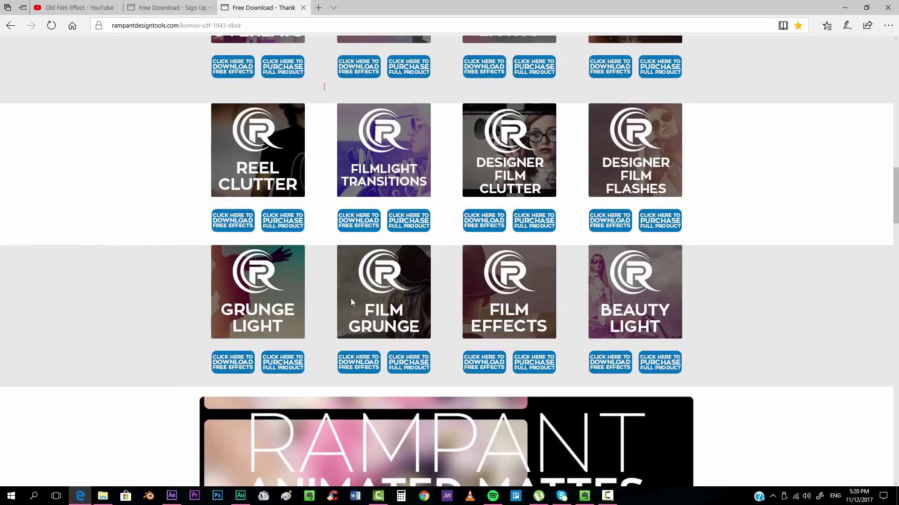
click(171, 496)
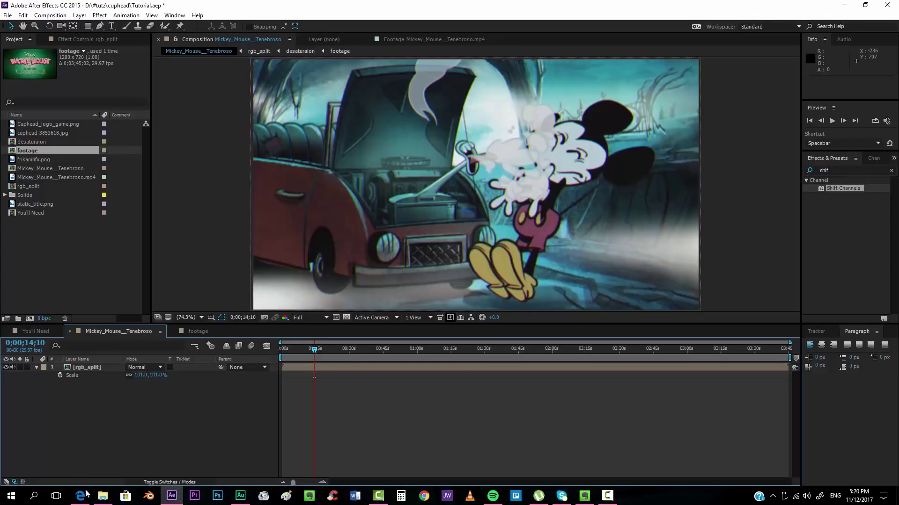
Step: Import Old Film Effect.mp4 from Explorer into the Project panel, undoing an accidental layer add
click(103, 495)
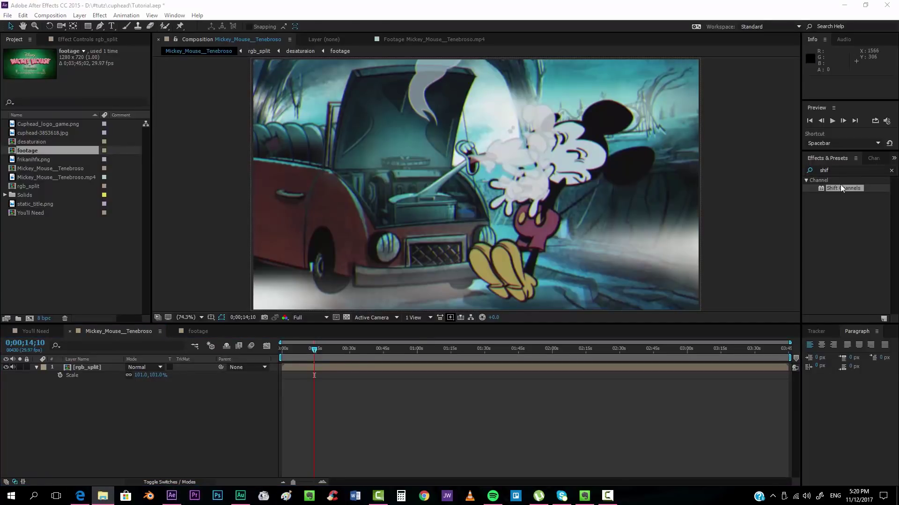
drag(841, 189, 71, 276)
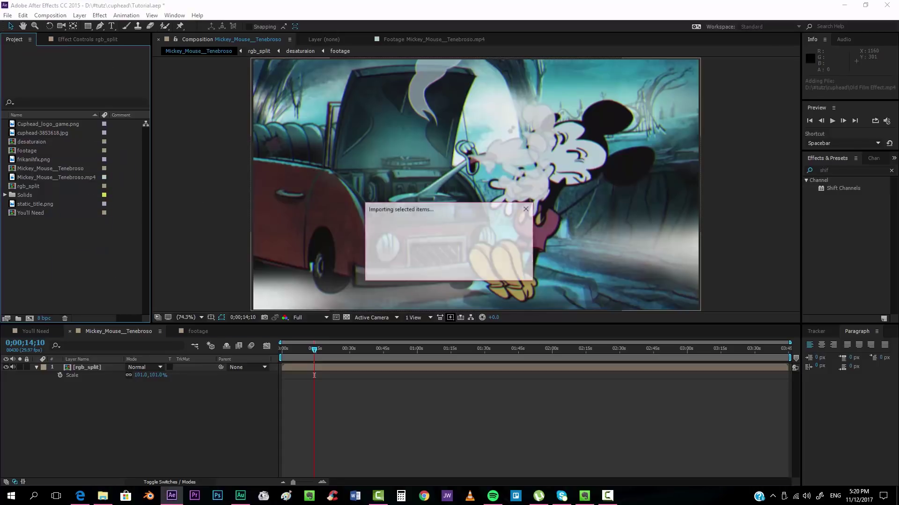
drag(24, 187, 96, 368)
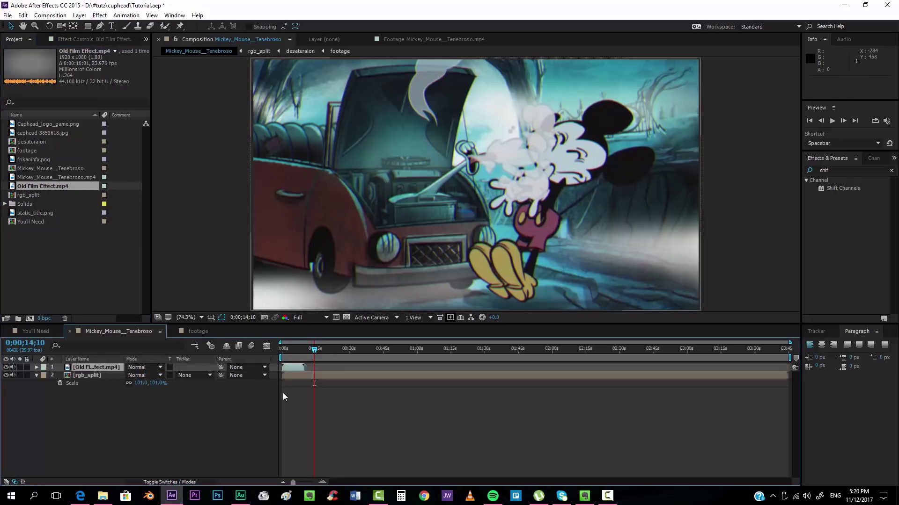
key(ctrl+z)
Step: Interpret Old Film Effect.mp4 to loop 10000 times, making it 3;53;26;15 long
right_click(59, 185)
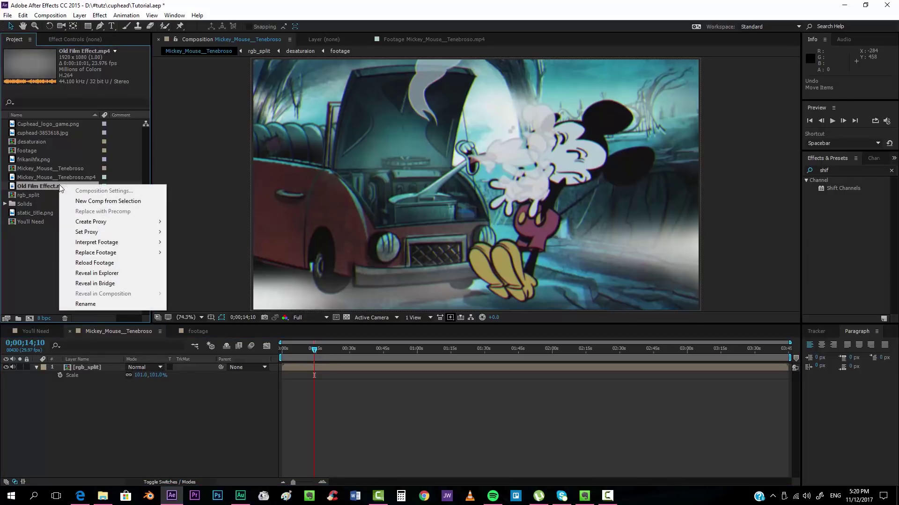
mouse_move(96, 241)
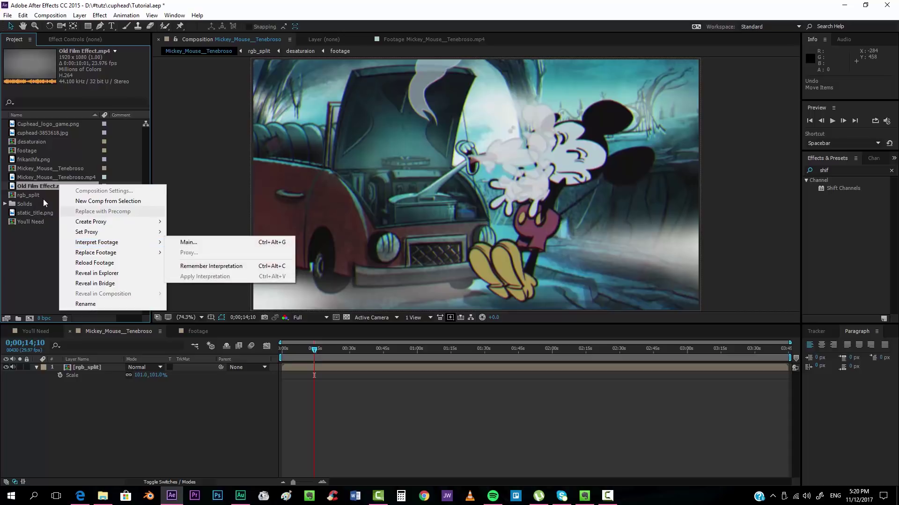
click(185, 242)
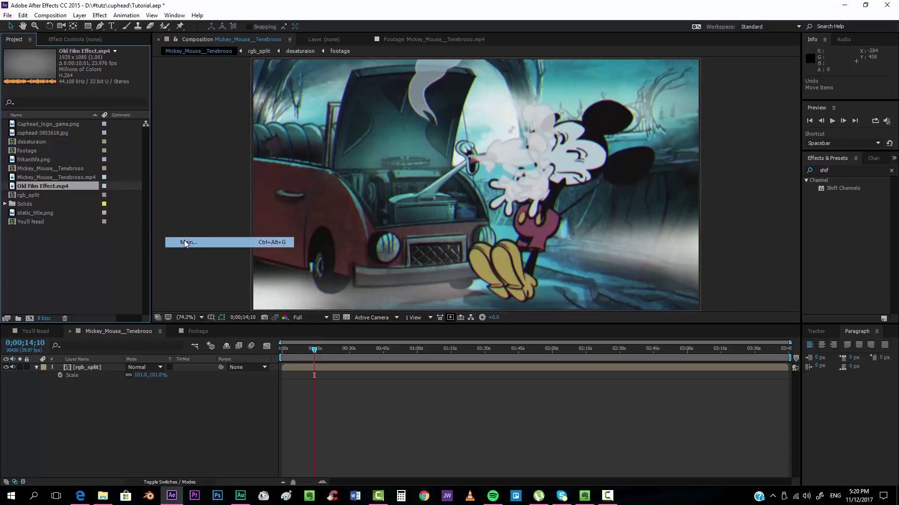
click(456, 380)
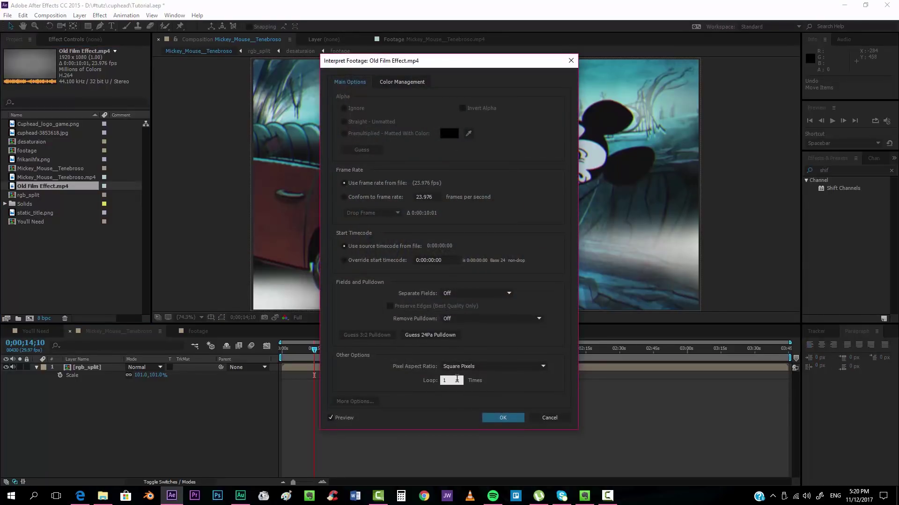
text(0000)
key(Return)
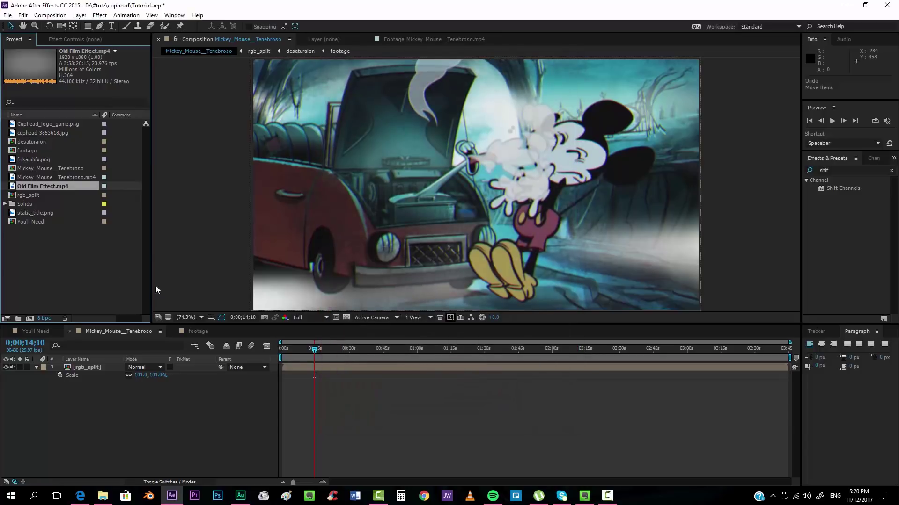
Step: Add Old Film Effect.mp4 as the top layer above rgb_split and scale it to 68%
drag(34, 186, 295, 368)
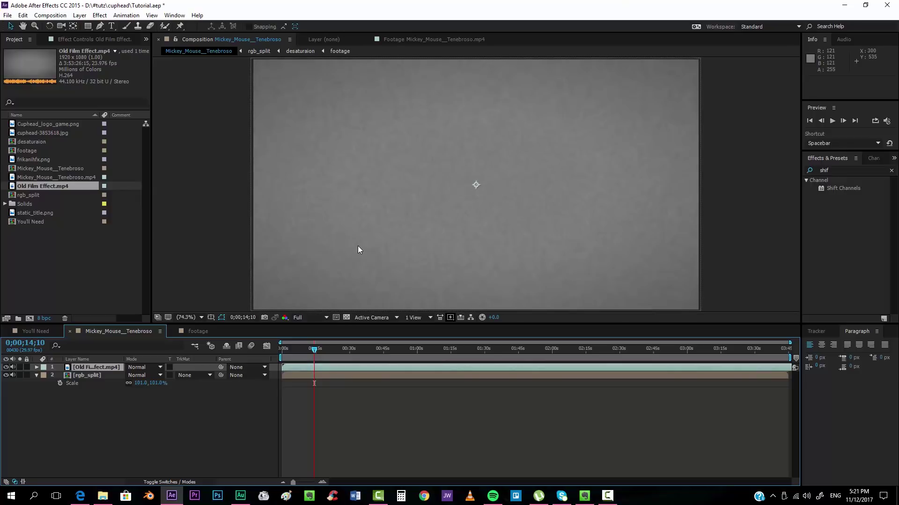
key(comma)
key(s)
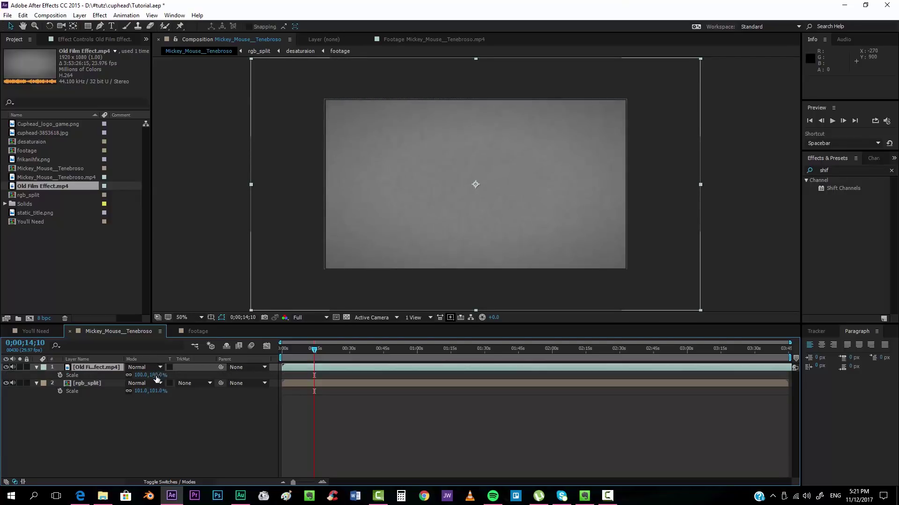
drag(158, 376, 143, 375)
click(181, 318)
click(217, 147)
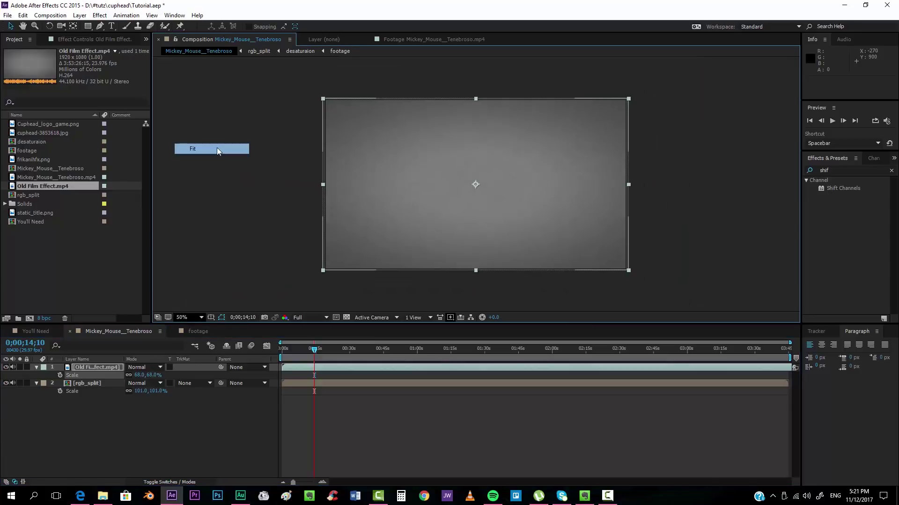
click(151, 366)
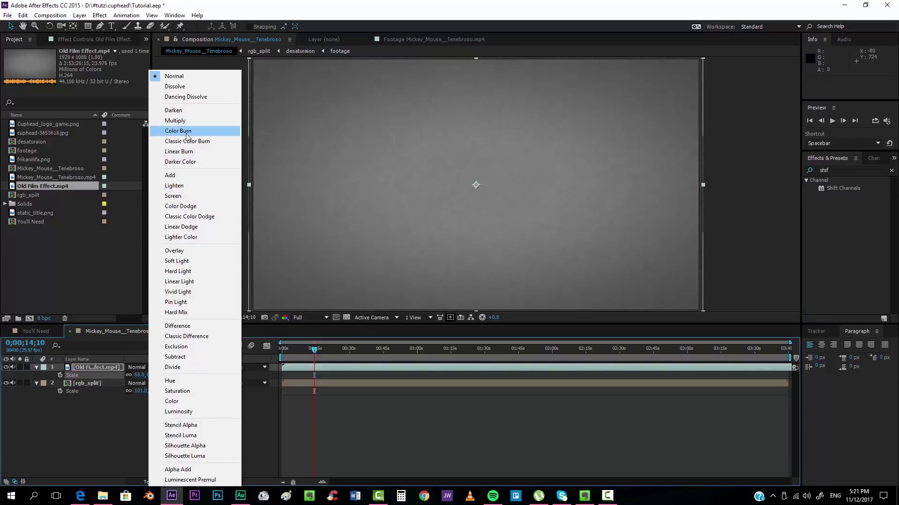
Step: Blend the grain layer in Hard Light and preview it against the Cuphead reference video
click(184, 271)
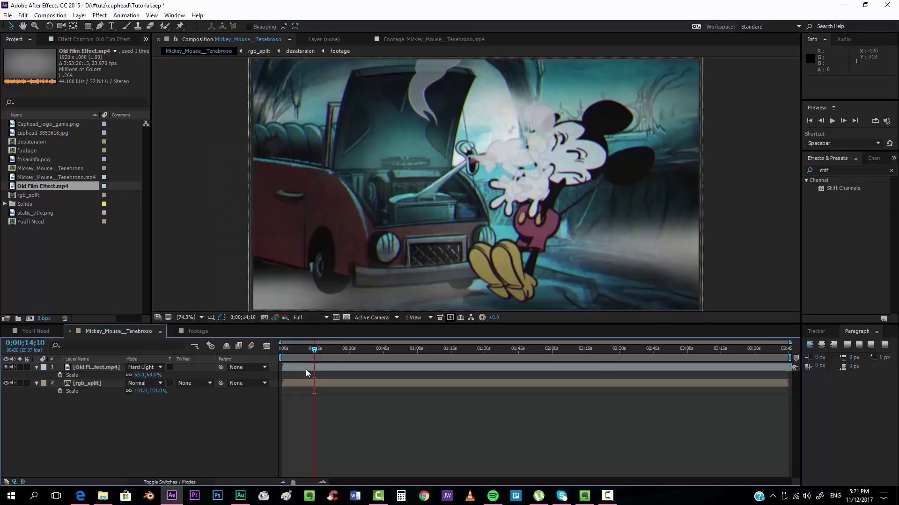
drag(326, 352, 307, 356)
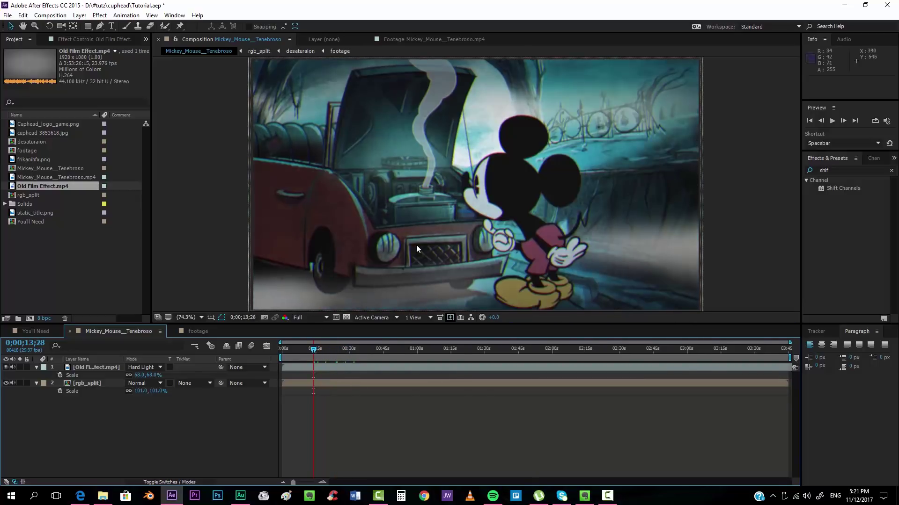
click(80, 496)
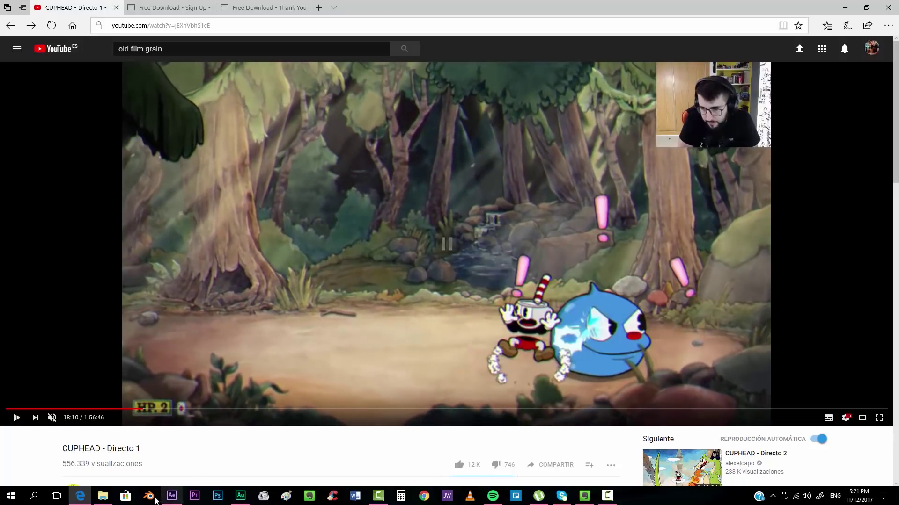
key(alt+Tab)
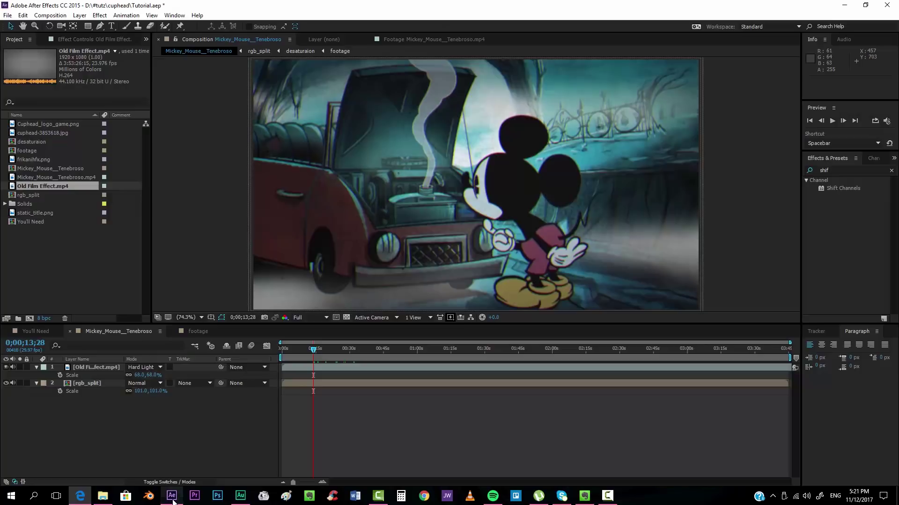
Step: Jump to 0;00;07;02 and open the footage pre-comp showing the ungraded Mickey clip
click(298, 351)
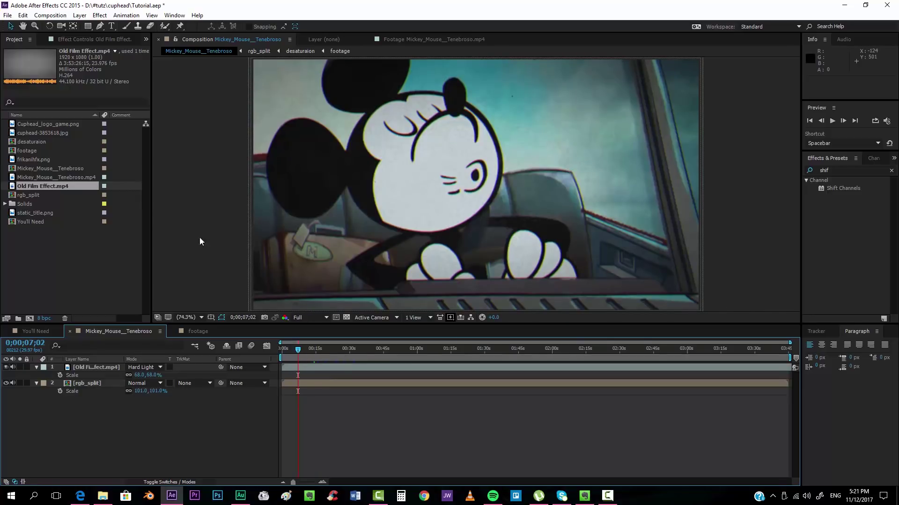
click(197, 332)
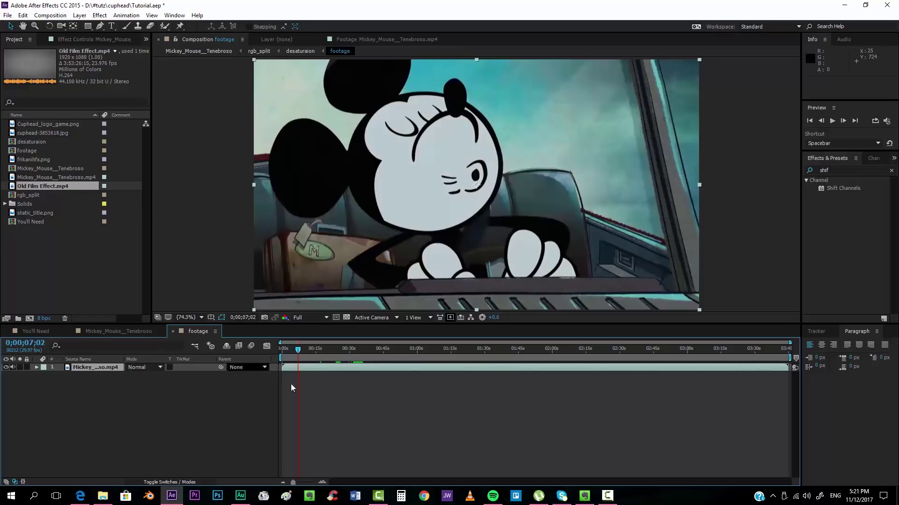
click(351, 380)
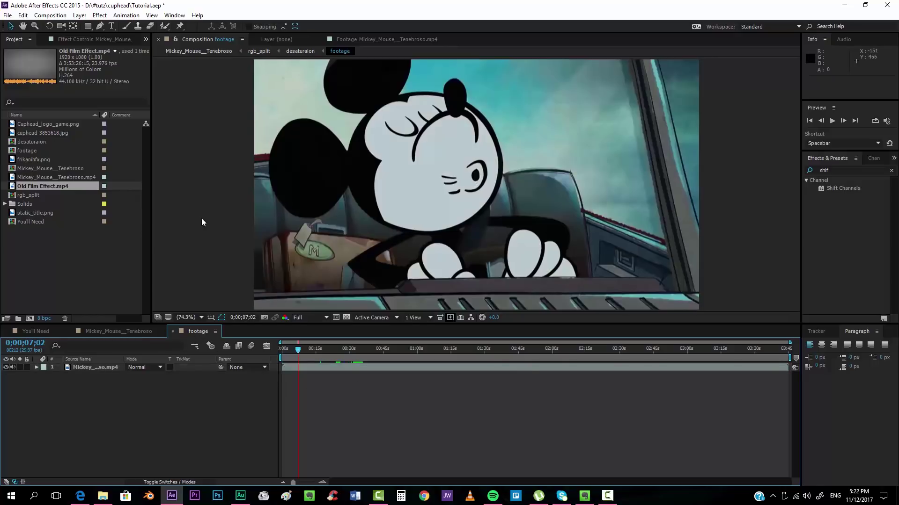